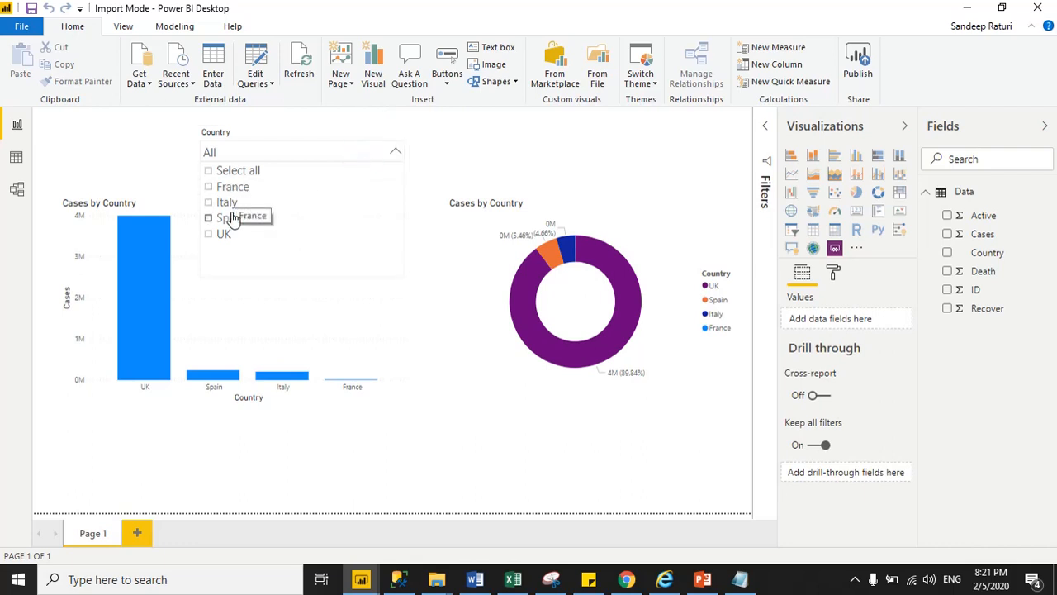
# Step: Look over the Cases by Country bar and donut charts, then open Manage roles under Modeling
pyautogui.click(494, 157)
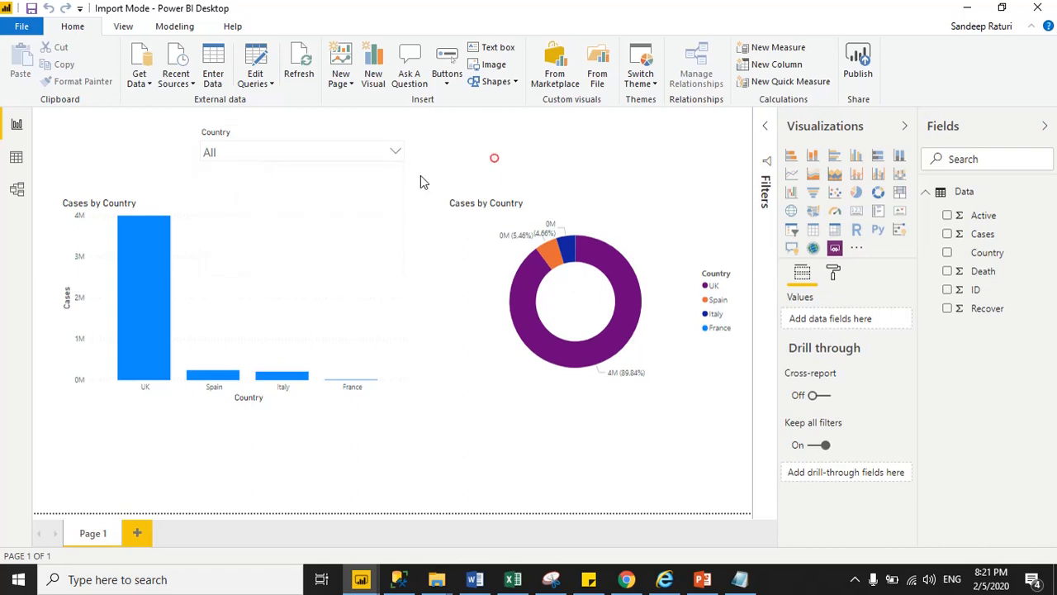
pyautogui.click(105, 208)
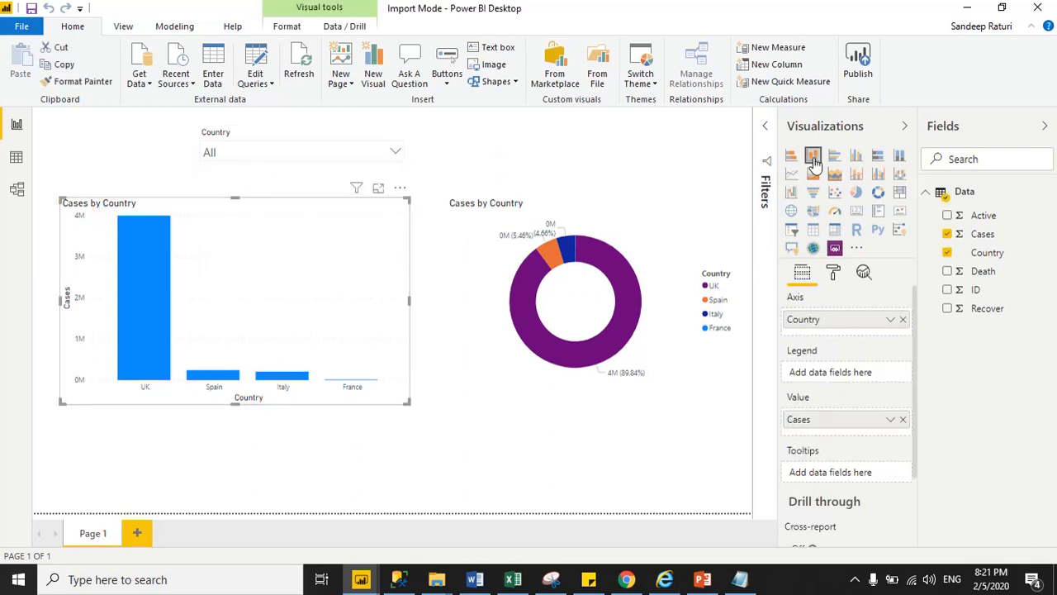
pyautogui.click(499, 212)
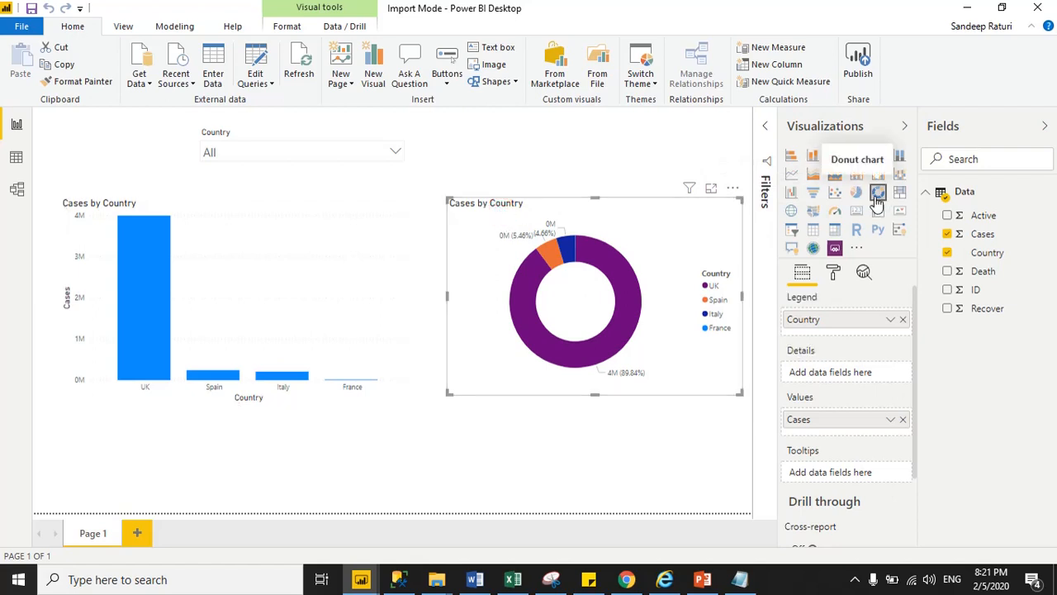
pyautogui.click(589, 162)
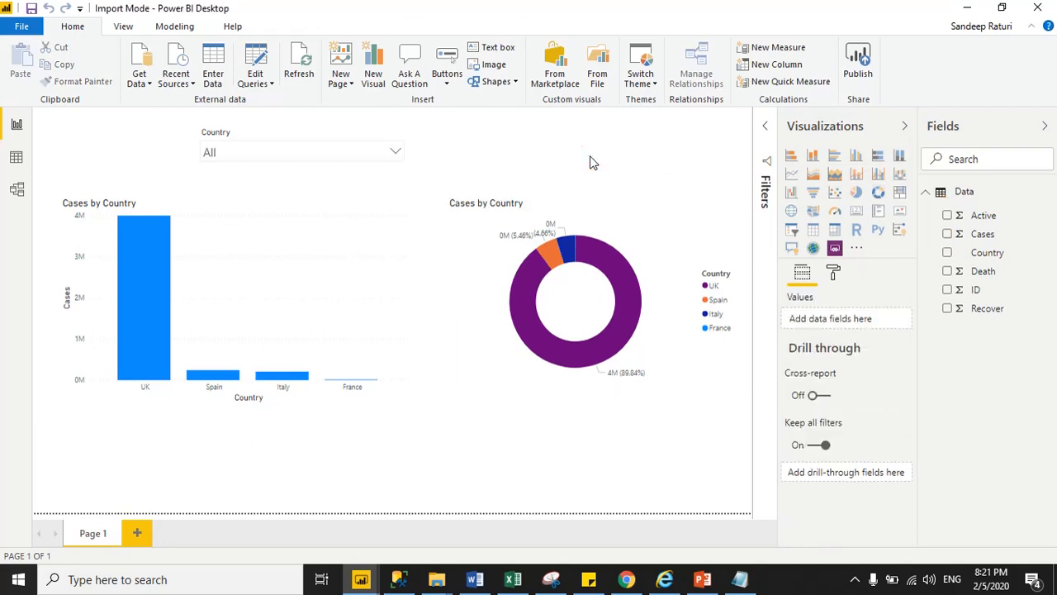
pyautogui.click(175, 30)
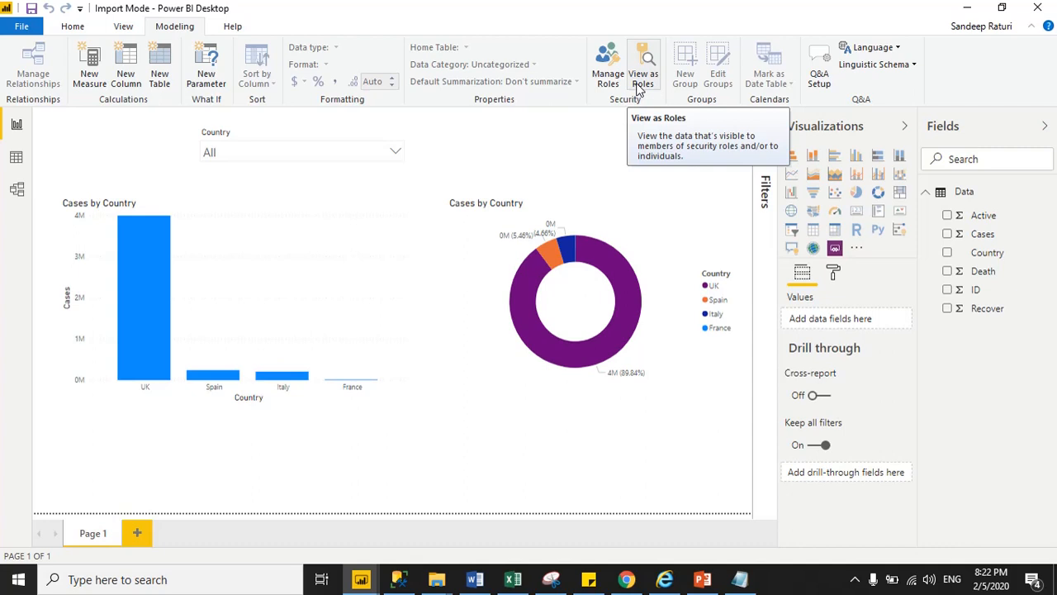
pyautogui.click(610, 83)
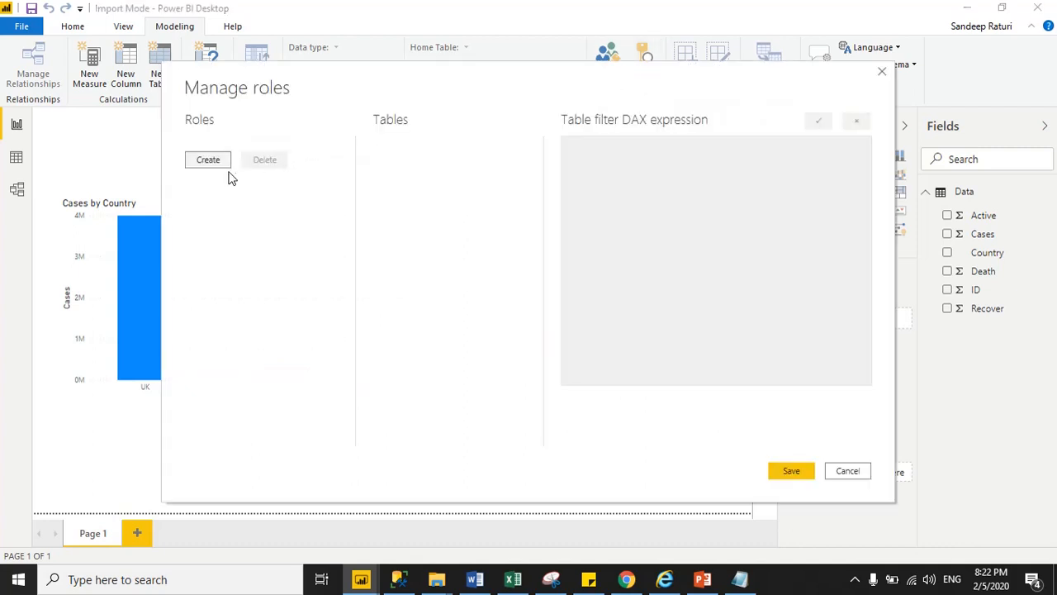
# Step: Create a role named Senior Users with a [Country] filter on the Data table
pyautogui.click(216, 165)
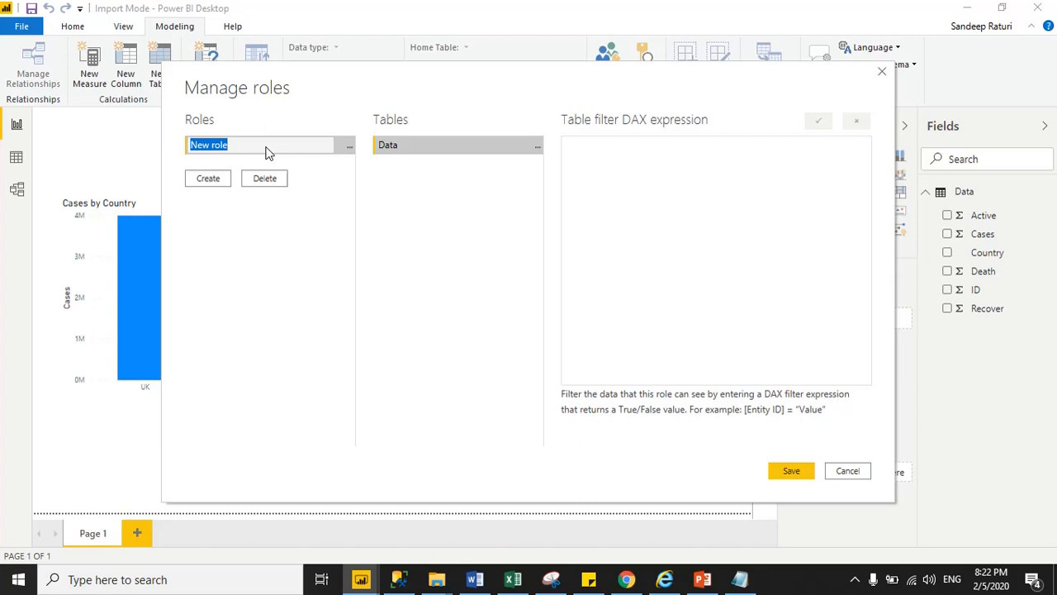
pyautogui.write('Senior Users')
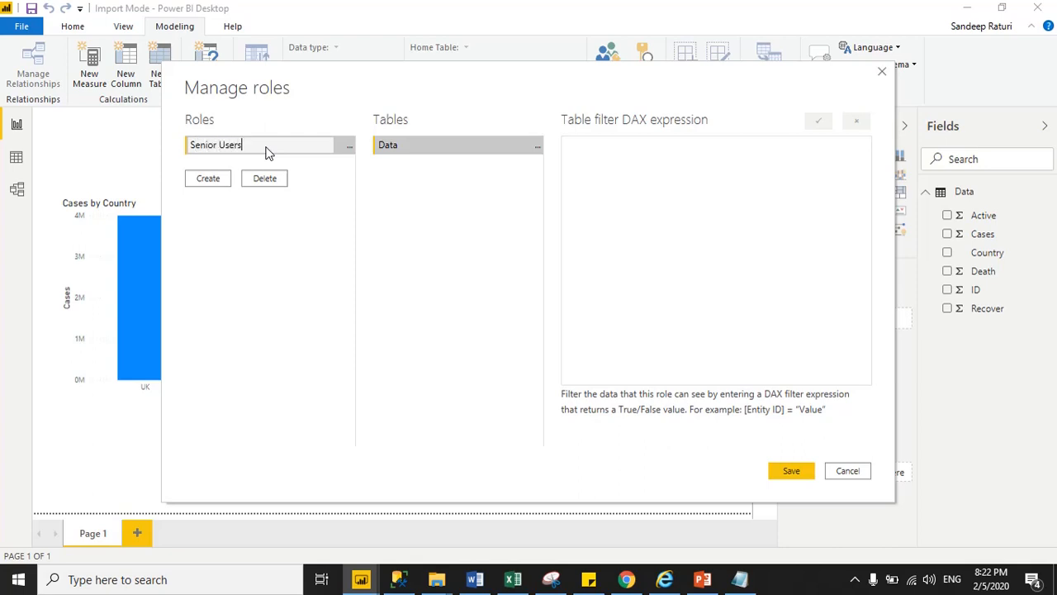
pyautogui.click(361, 174)
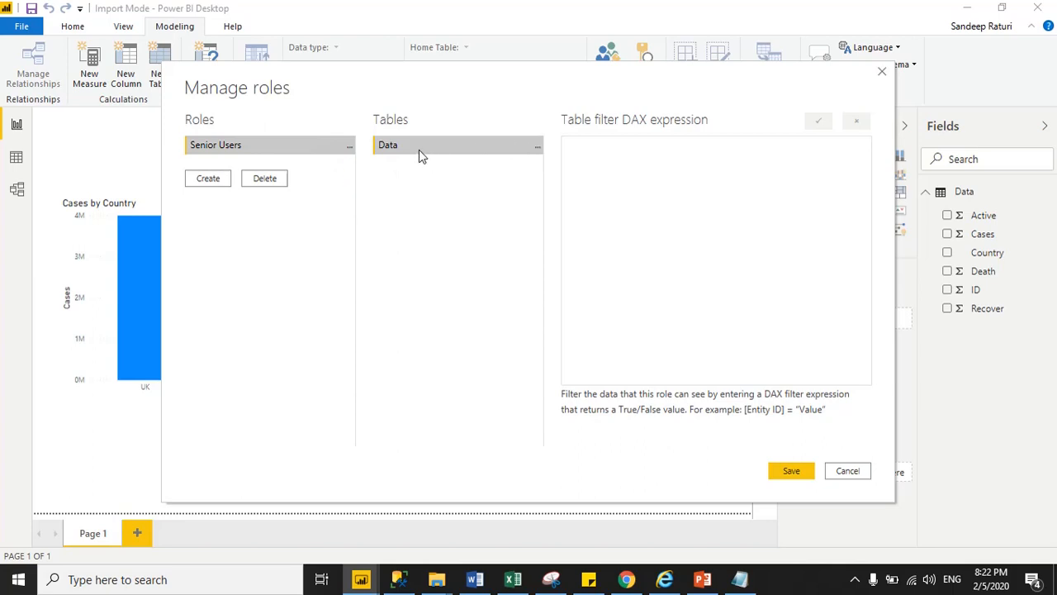
pyautogui.click(538, 151)
pyautogui.moveTo(599, 165)
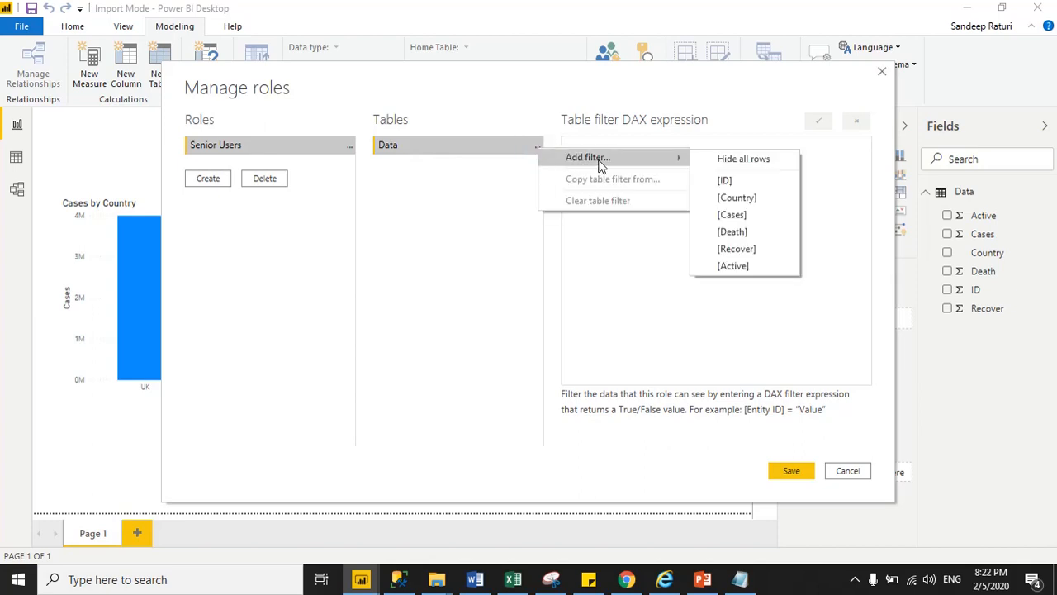
pyautogui.click(738, 199)
pyautogui.moveTo(462, 84); pyautogui.dragTo(640, 47)
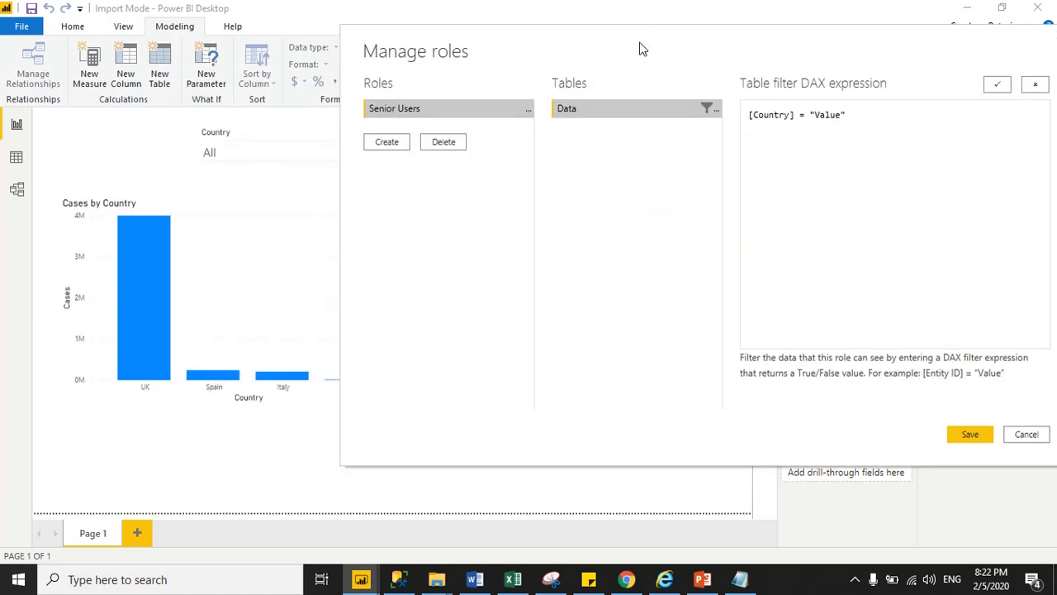
# Step: Edit the filter to [Country] in {"UK","Spain","Italy"} and add a second role
pyautogui.doubleClick(801, 115)
pyautogui.write('in {')
pyautogui.moveTo(830, 115); pyautogui.dragTo(857, 116)
pyautogui.write('UK')
pyautogui.click(850, 115)
pyautogui.write(', "Spain","Italy')
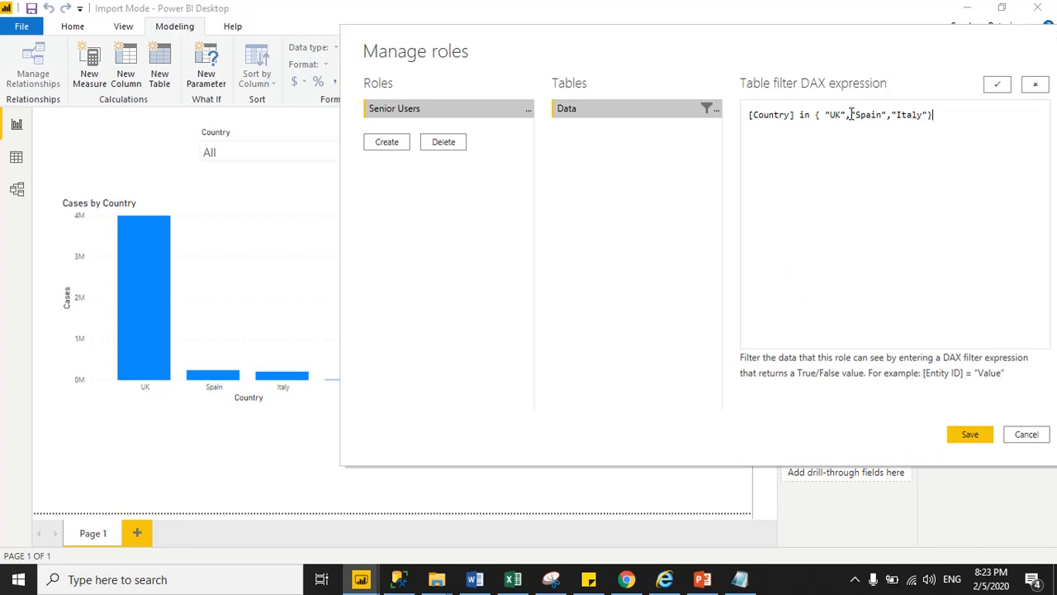
pyautogui.click(939, 172)
pyautogui.click(388, 143)
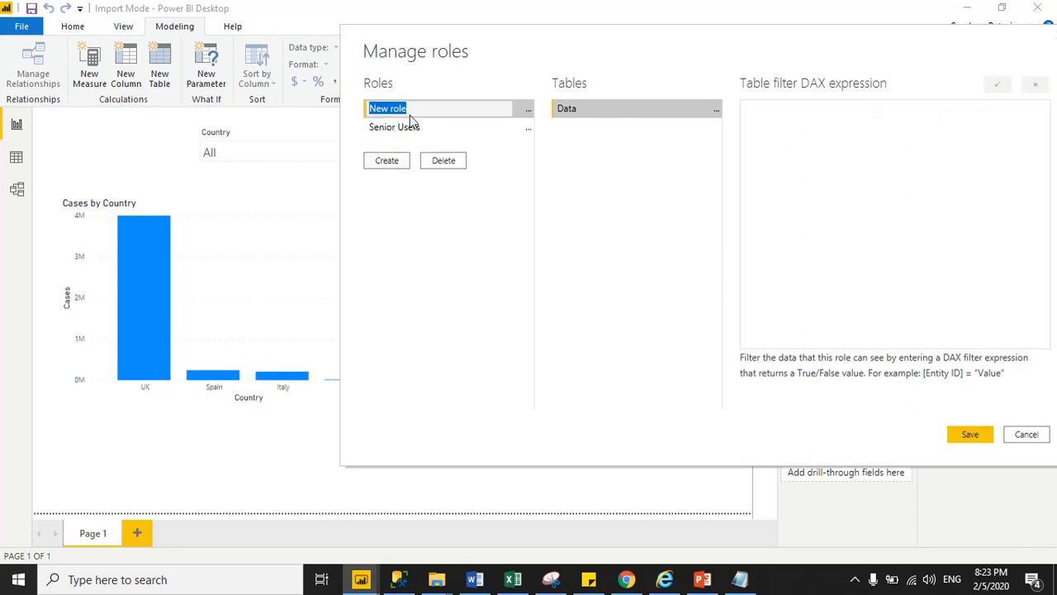
# Step: Name the new role Users and filter Data to [Country] = "France"
pyautogui.write('Users')
pyautogui.click(715, 114)
pyautogui.moveTo(776, 121)
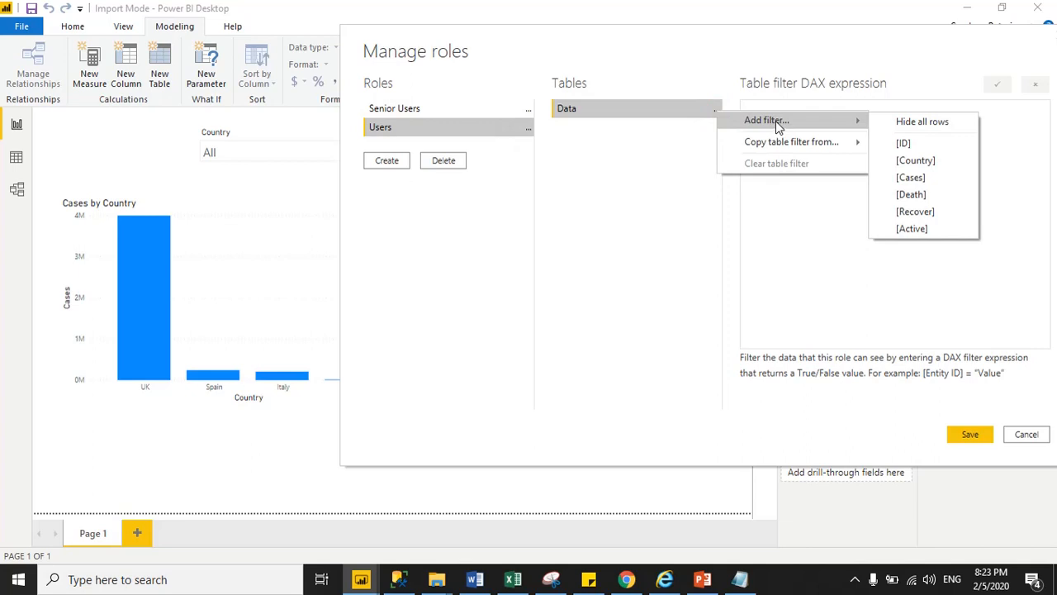
pyautogui.click(915, 160)
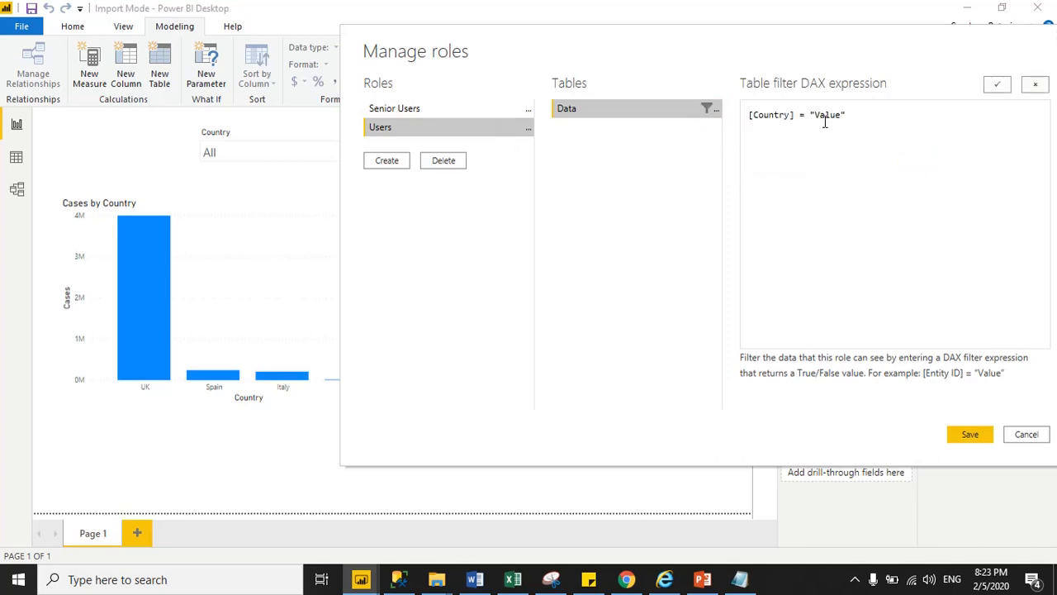
pyautogui.moveTo(815, 115); pyautogui.dragTo(842, 116)
pyautogui.moveTo(720, 56); pyautogui.dragTo(808, 55)
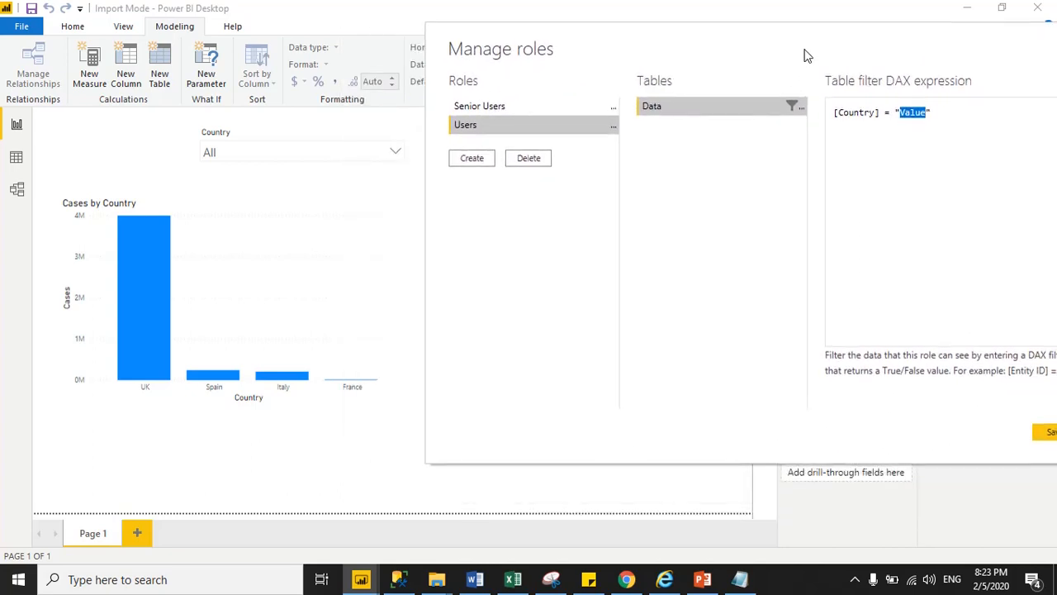
pyautogui.moveTo(901, 116); pyautogui.dragTo(927, 116)
pyautogui.click(926, 116)
pyautogui.click(978, 145)
# Step: Double-check the Senior Users and Users filters, then save both roles
pyautogui.click(498, 108)
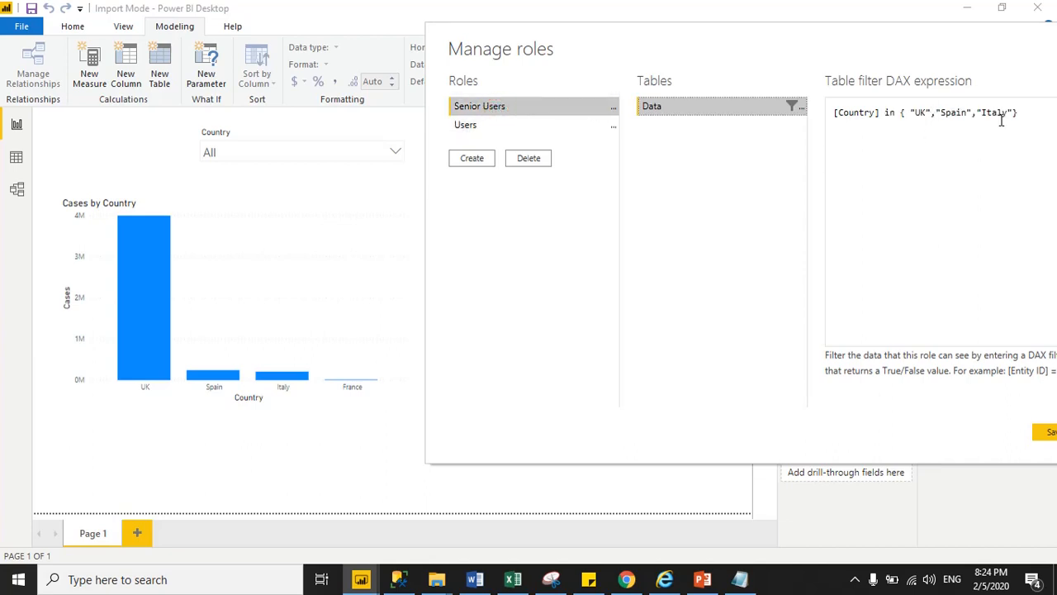
pyautogui.click(470, 127)
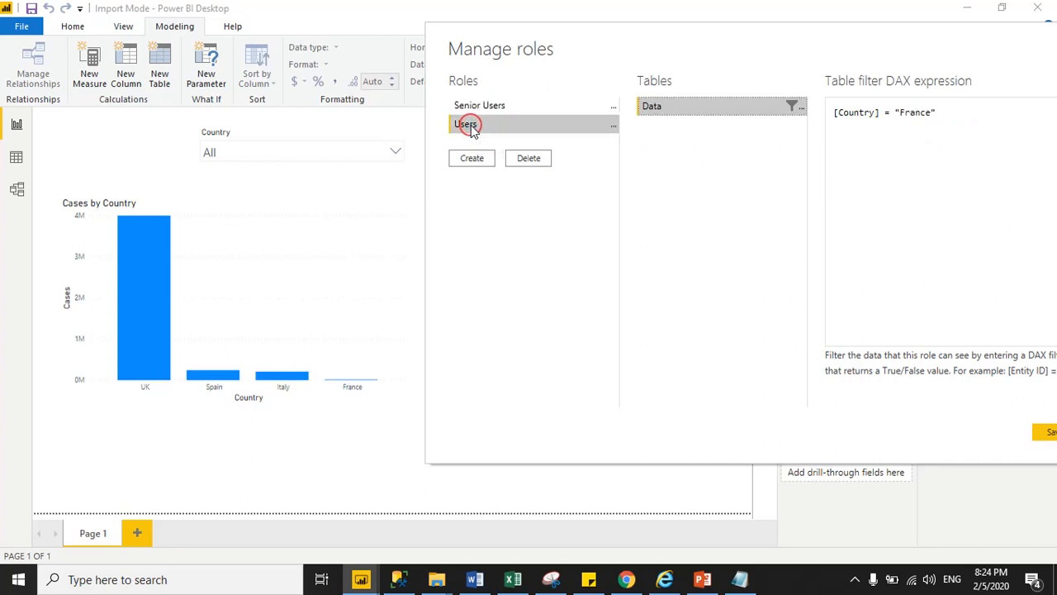
pyautogui.moveTo(897, 113); pyautogui.dragTo(930, 113)
pyautogui.moveTo(863, 53); pyautogui.dragTo(789, 38)
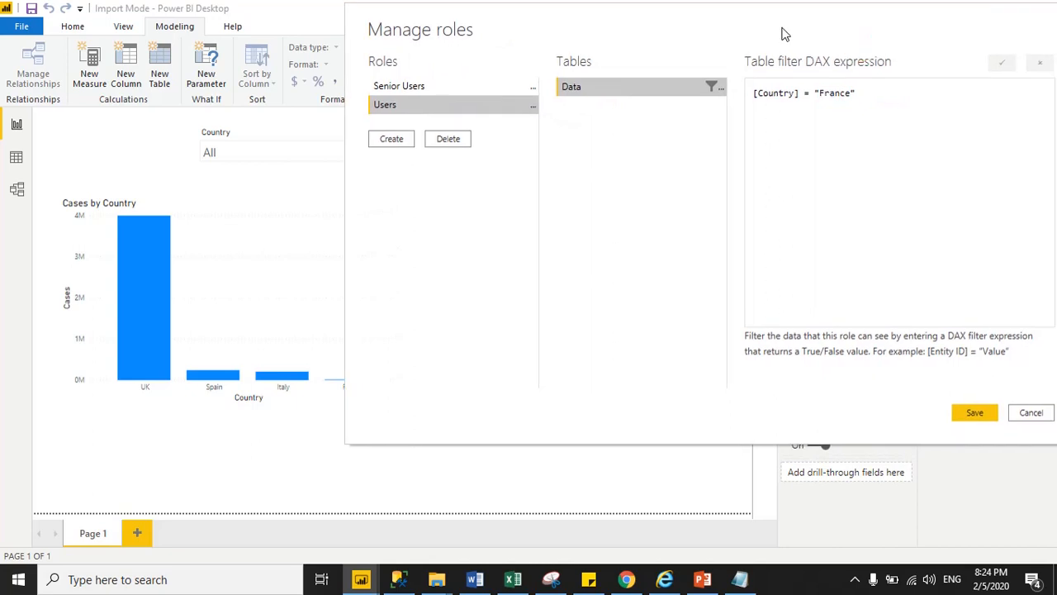
pyautogui.click(977, 415)
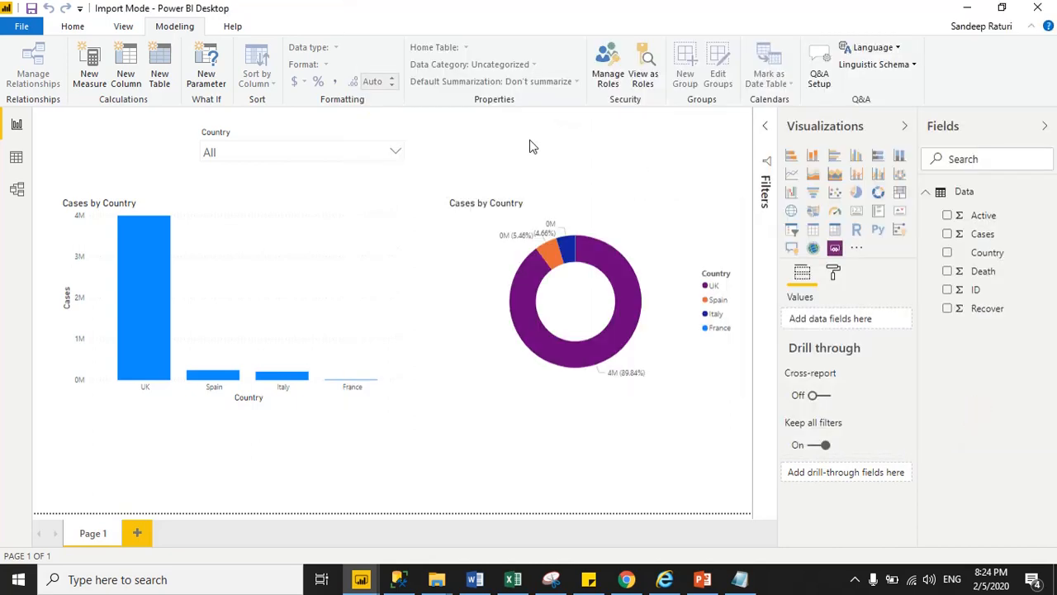
pyautogui.click(649, 85)
pyautogui.moveTo(547, 158); pyautogui.dragTo(672, 67)
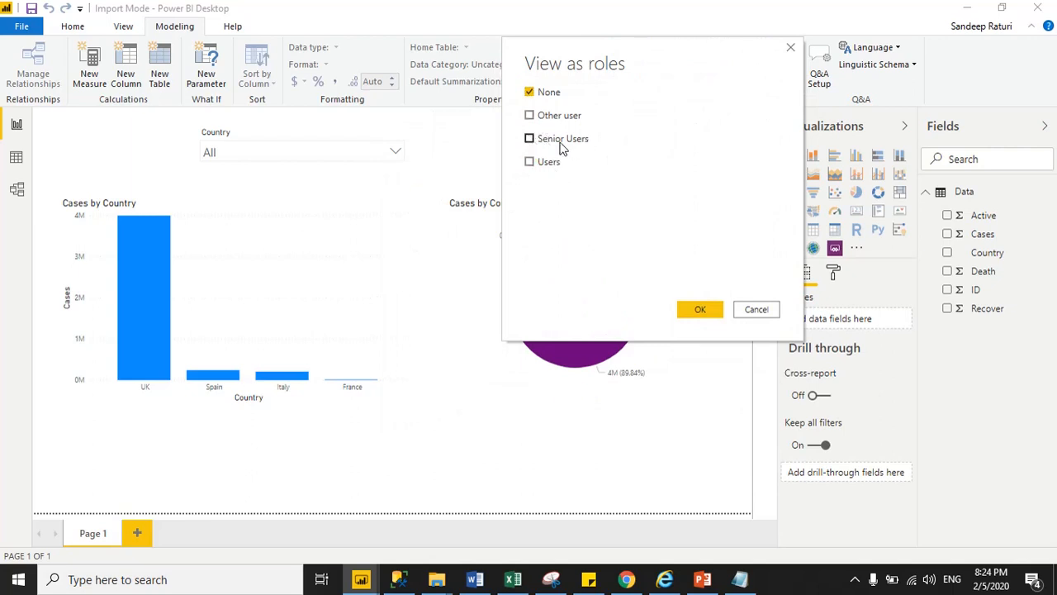
pyautogui.click(531, 141)
pyautogui.click(707, 313)
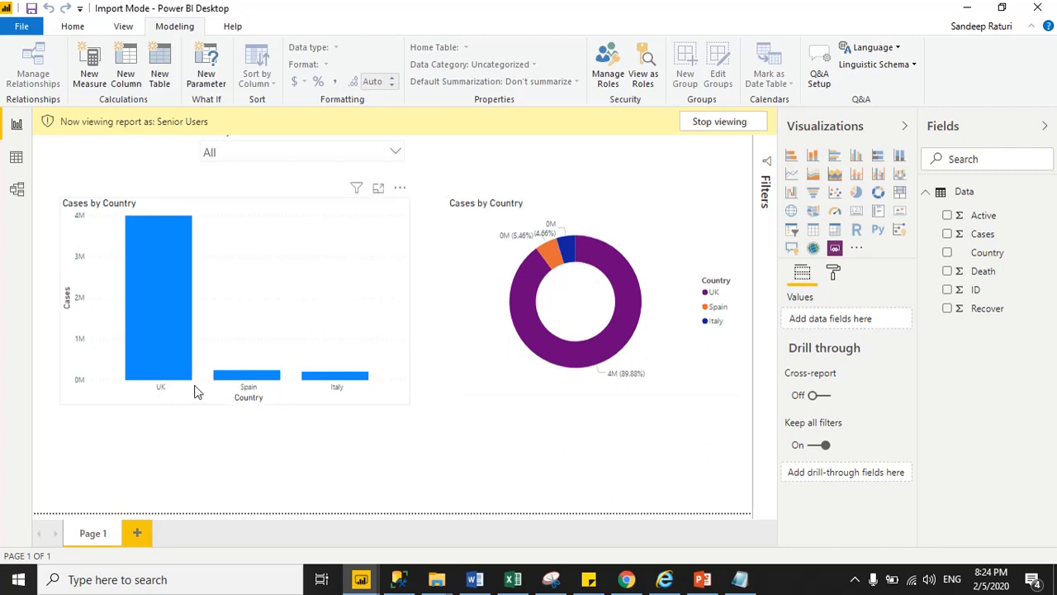
pyautogui.click(283, 155)
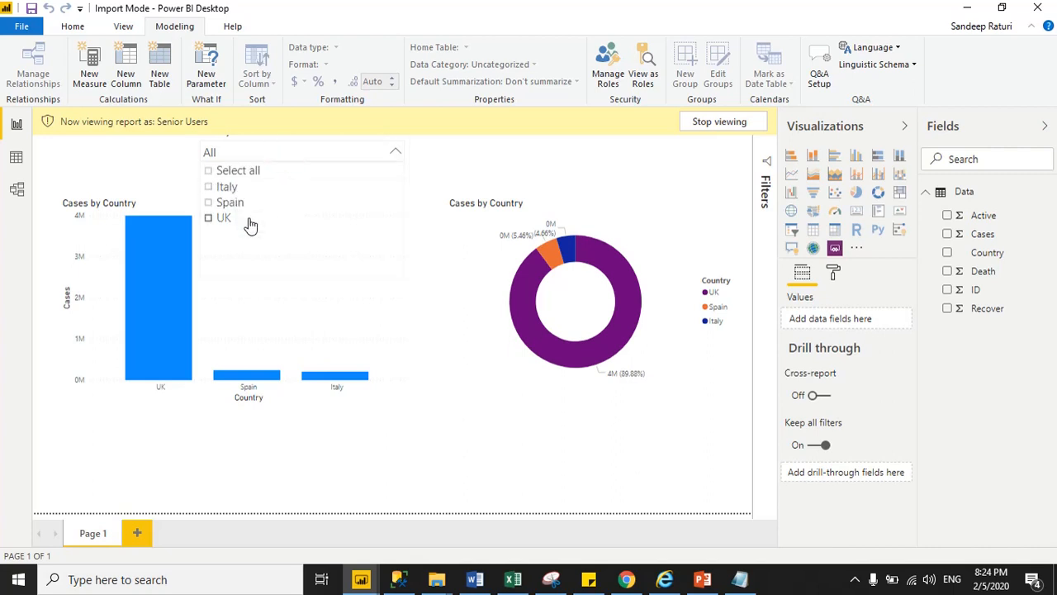
pyautogui.click(530, 159)
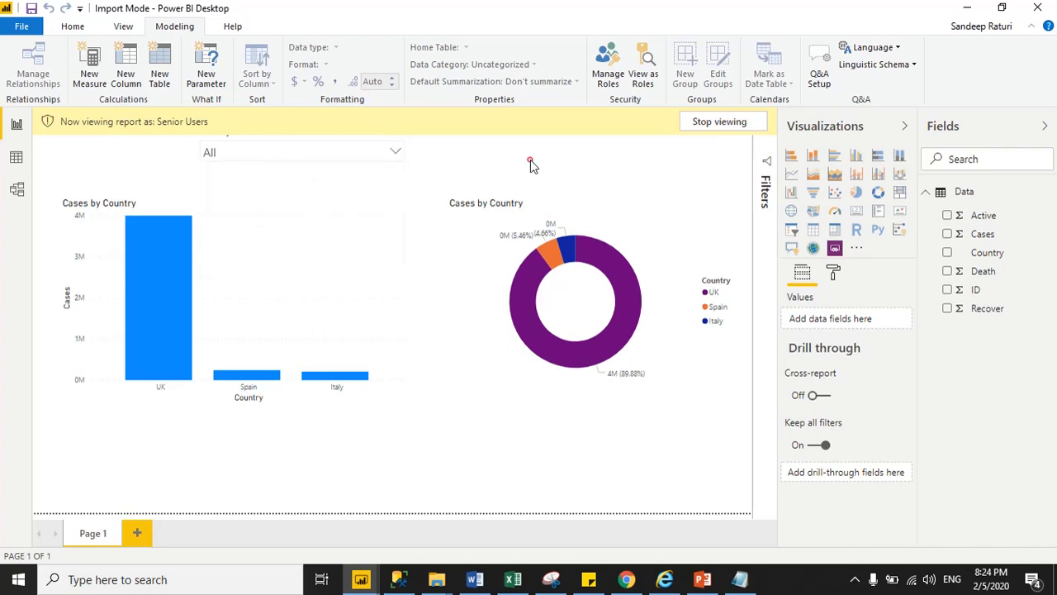
pyautogui.click(705, 125)
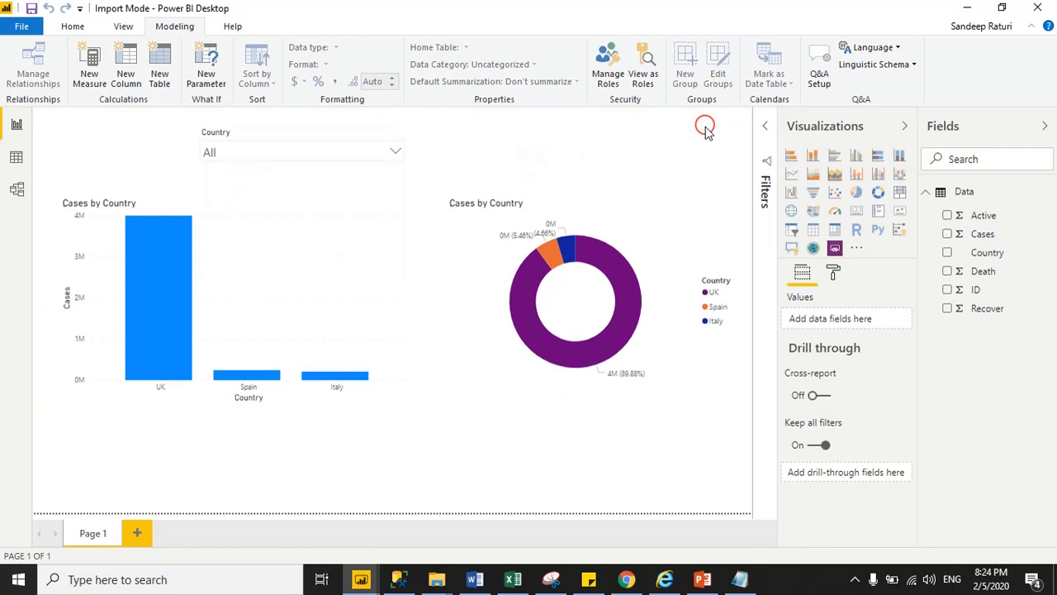
pyautogui.click(644, 82)
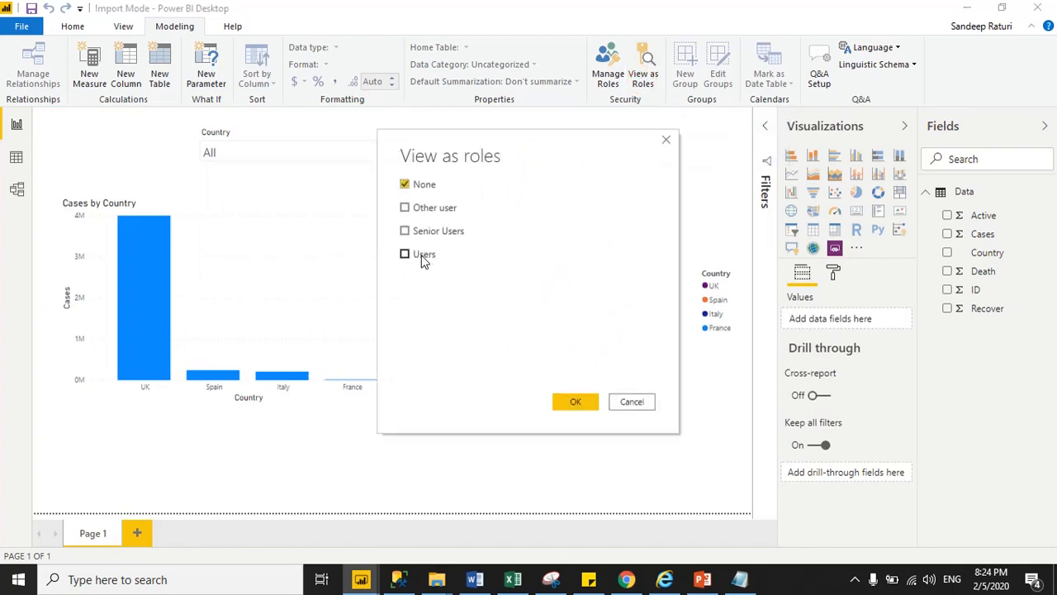
pyautogui.click(422, 256)
pyautogui.click(576, 405)
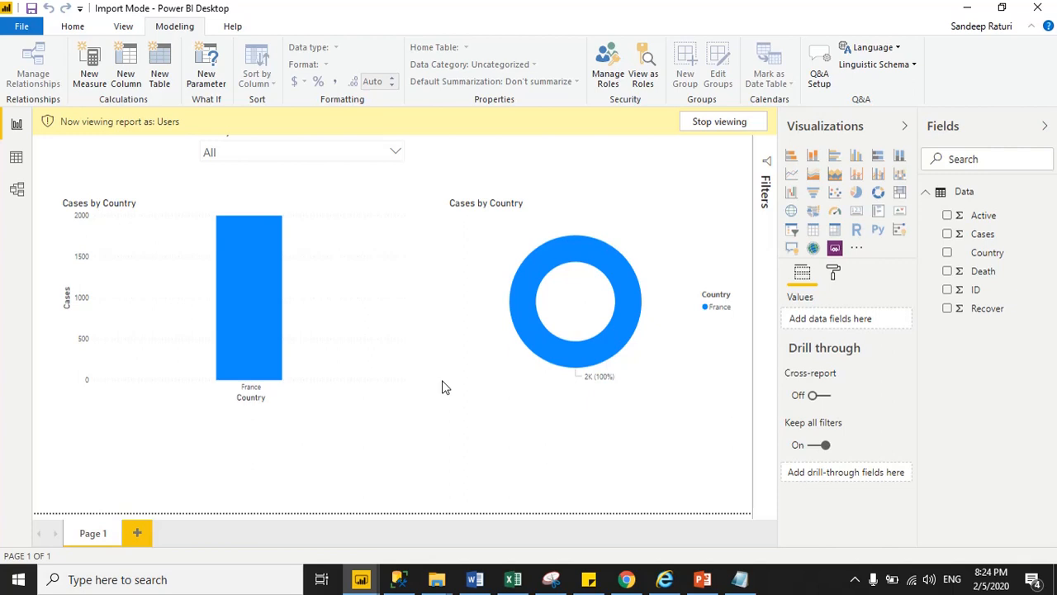
pyautogui.click(347, 153)
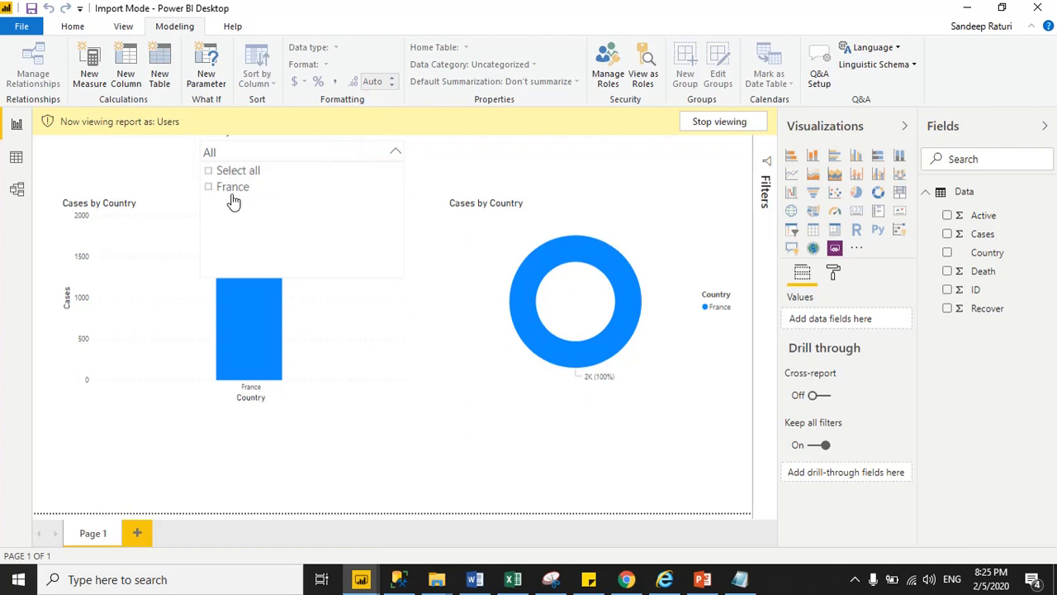
pyautogui.click(718, 121)
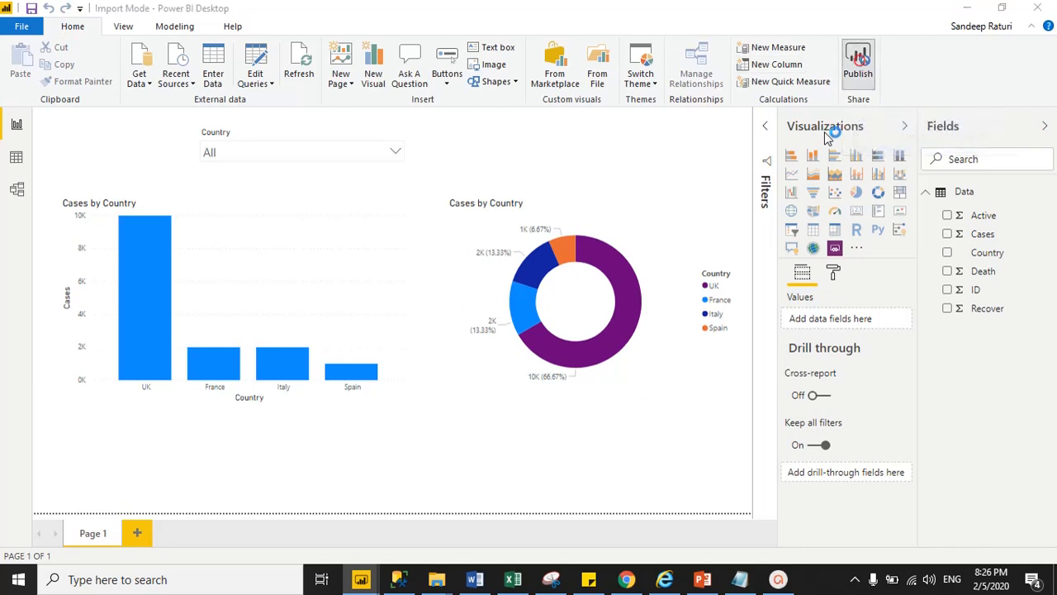
# Step: Save and publish Import Mode to DevWorkSpace, replacing the existing Import Mode dataset
pyautogui.click(859, 64)
pyautogui.click(615, 308)
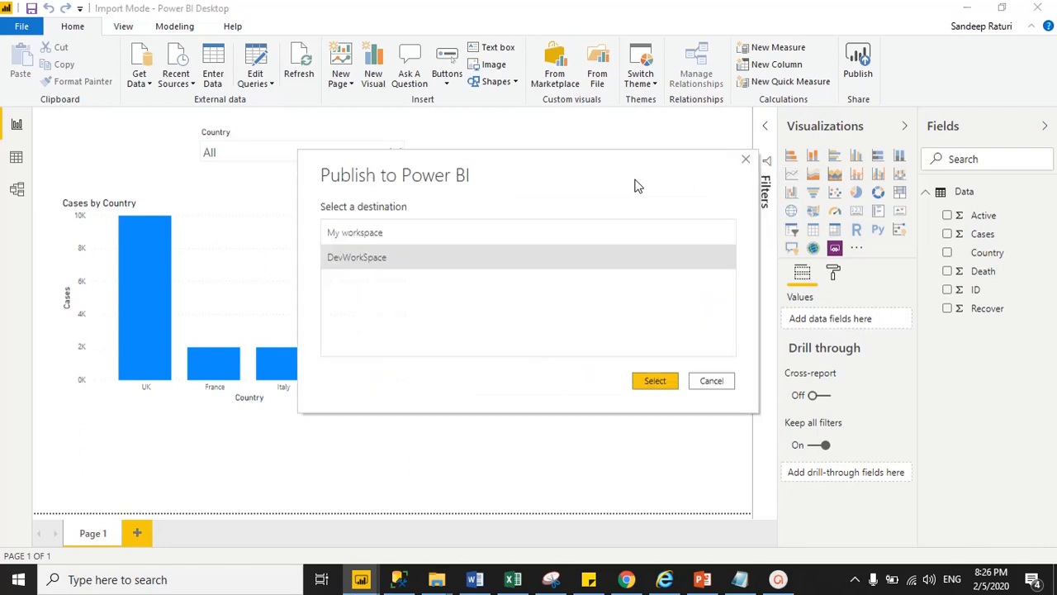
pyautogui.click(662, 385)
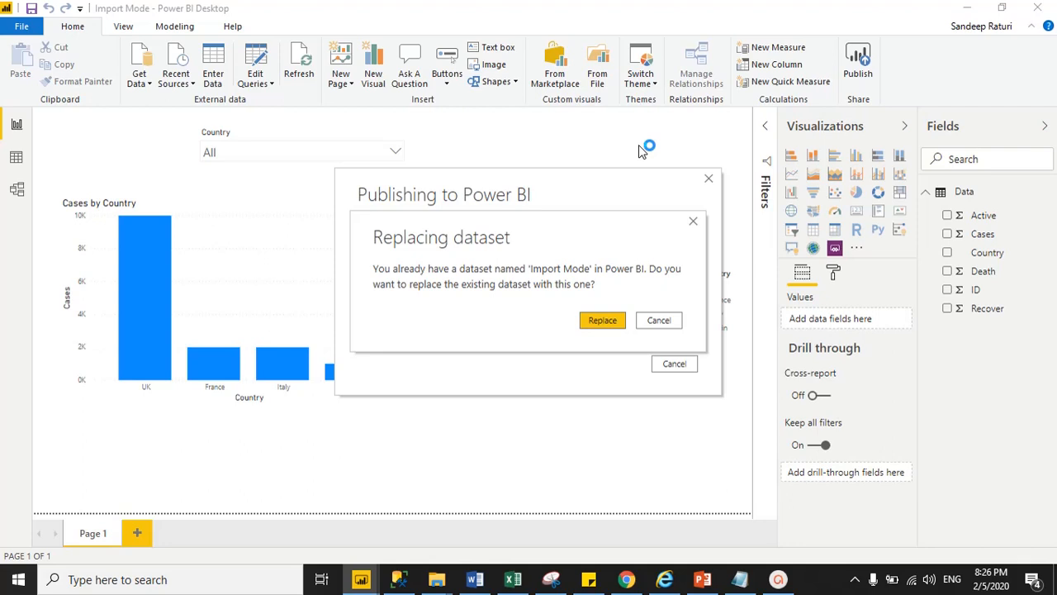
pyautogui.click(602, 322)
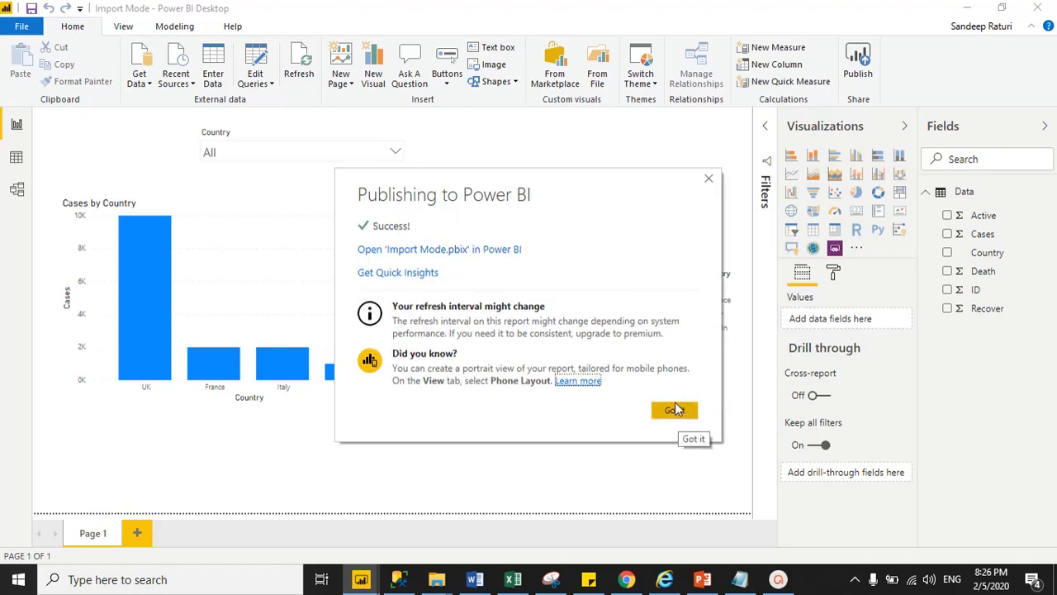
pyautogui.moveTo(579, 185); pyautogui.dragTo(551, 111)
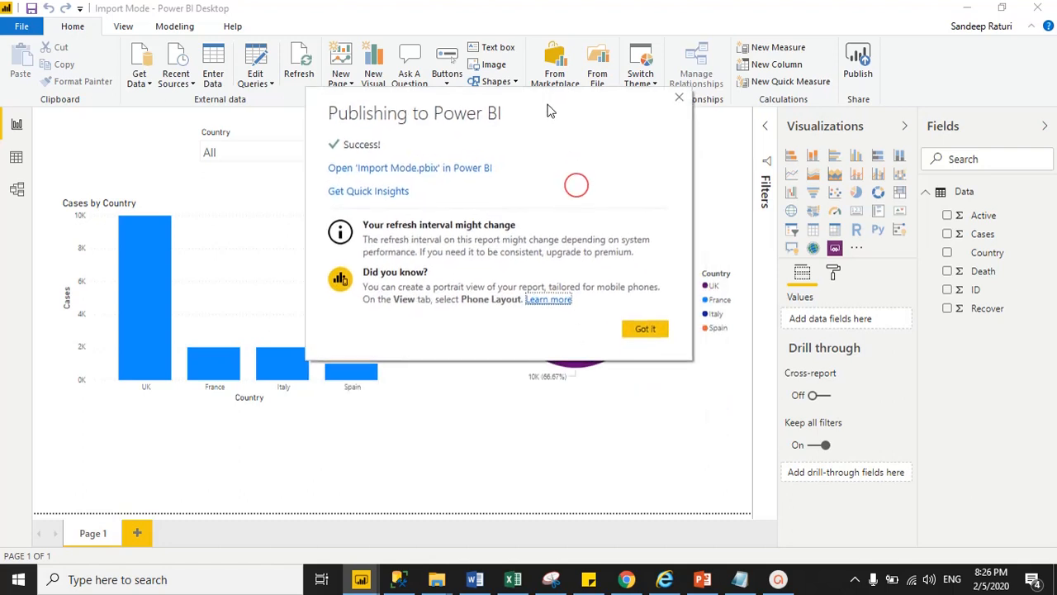
pyautogui.click(649, 331)
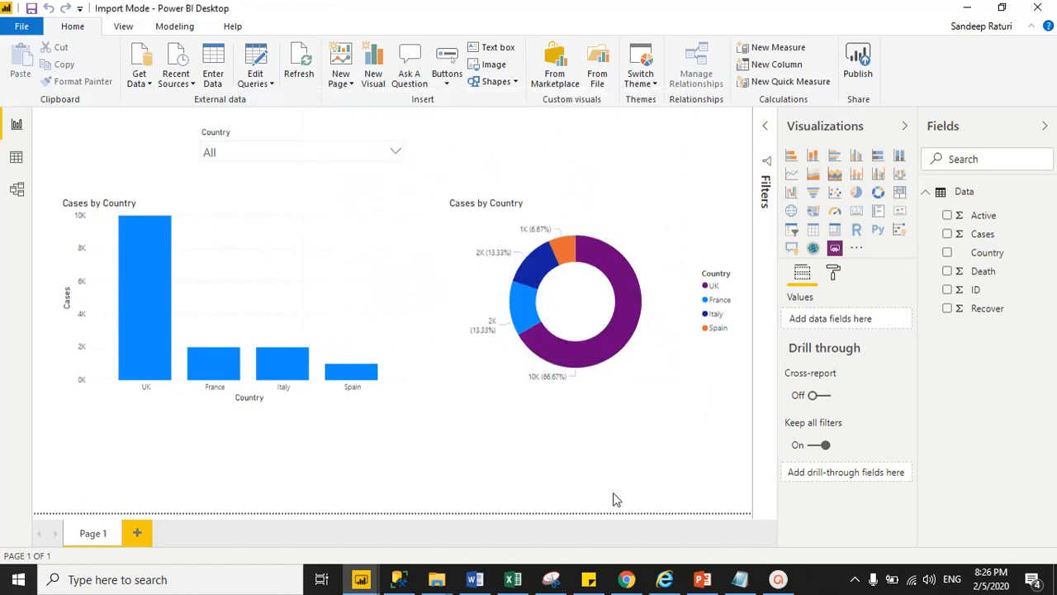
# Step: View the published Import Mode report in DevWorkSpace, confirming the Country slicer lists all four countries
pyautogui.click(627, 579)
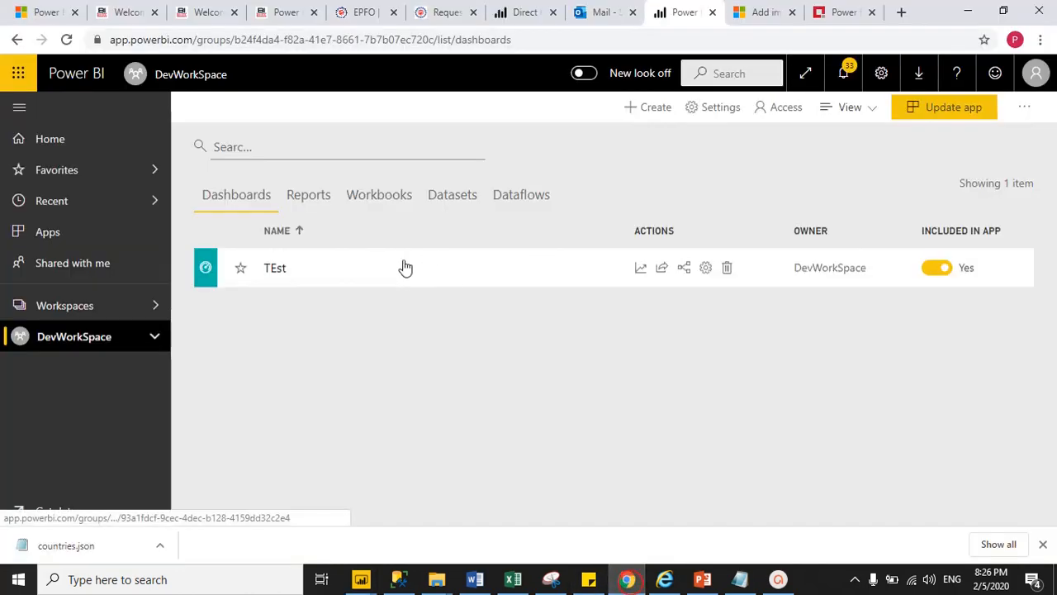
pyautogui.click(306, 202)
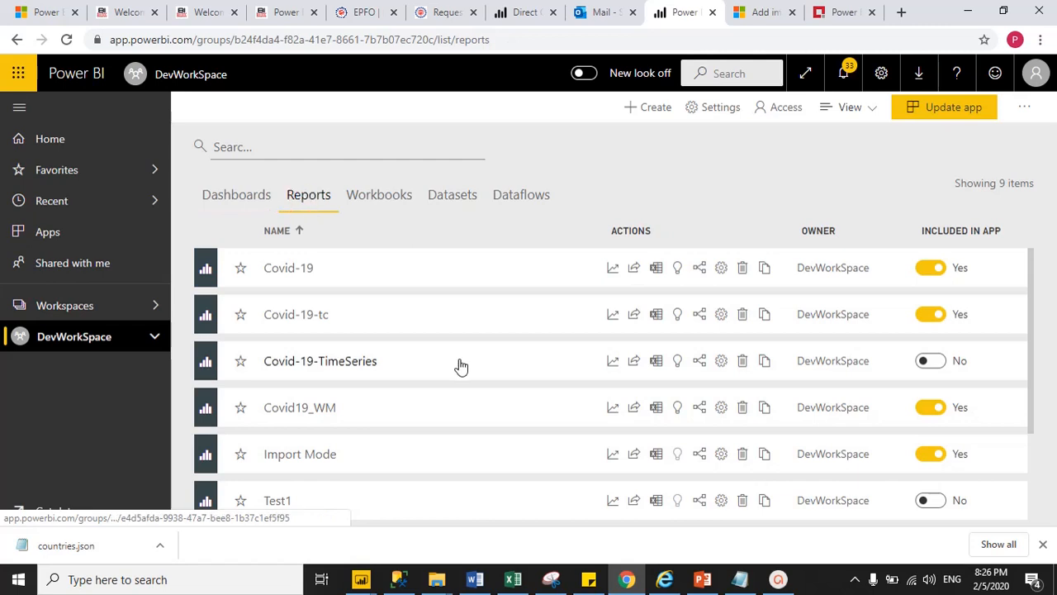
pyautogui.click(309, 456)
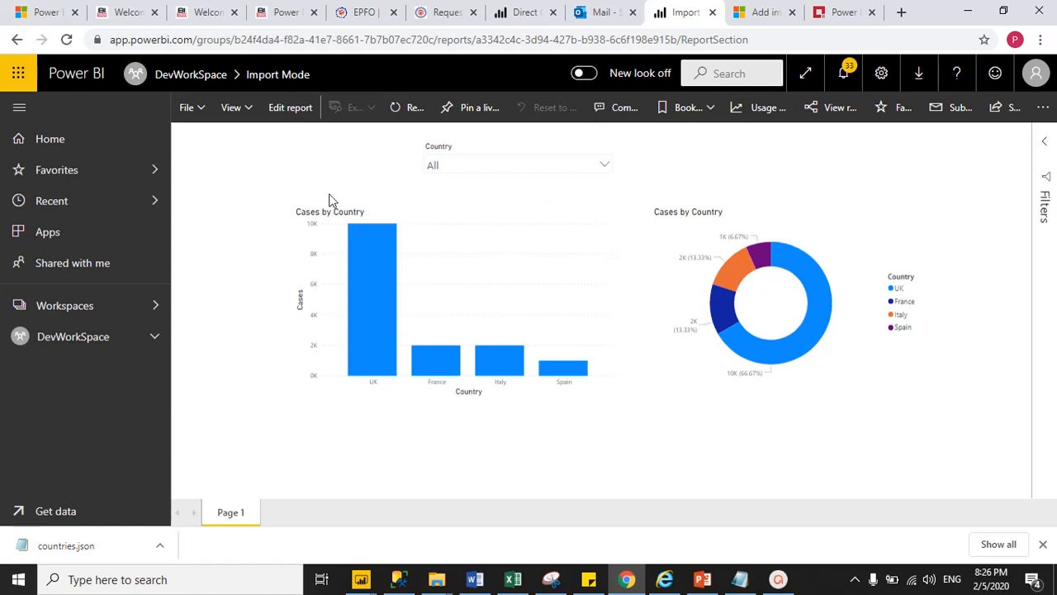
pyautogui.click(530, 164)
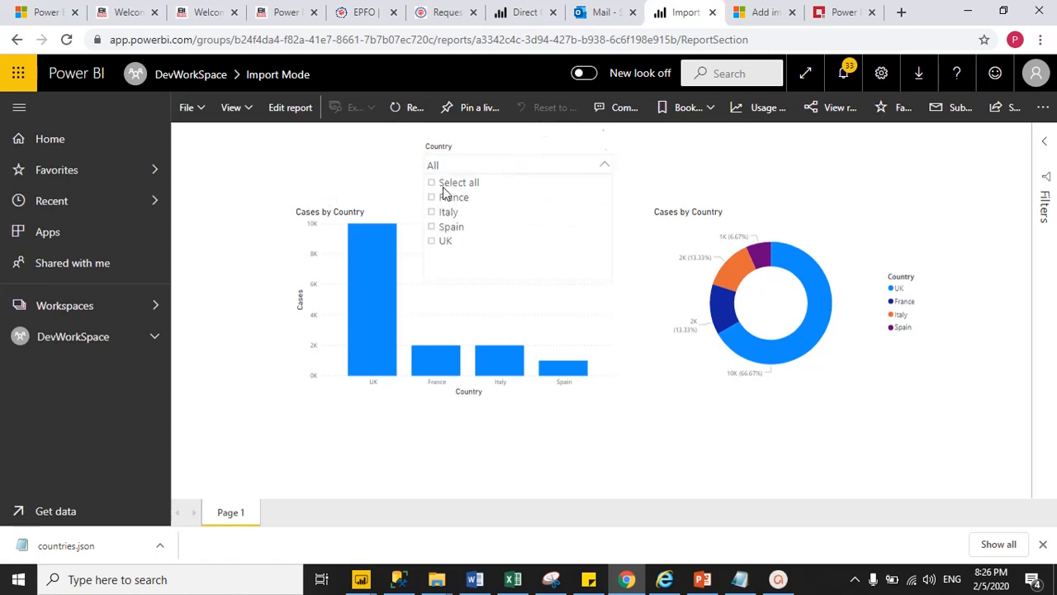
pyautogui.click(323, 164)
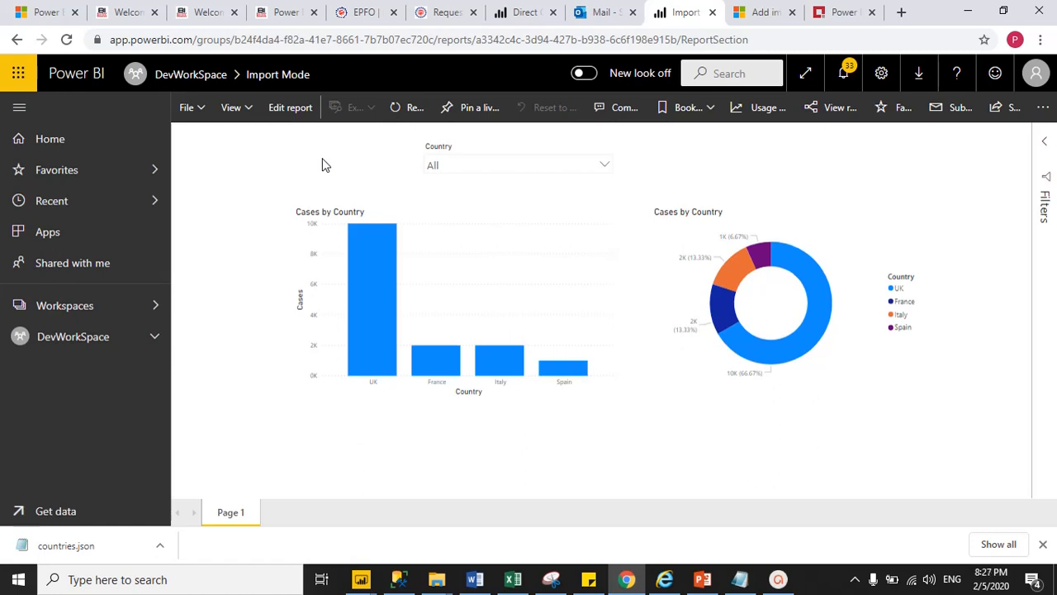
pyautogui.click(73, 341)
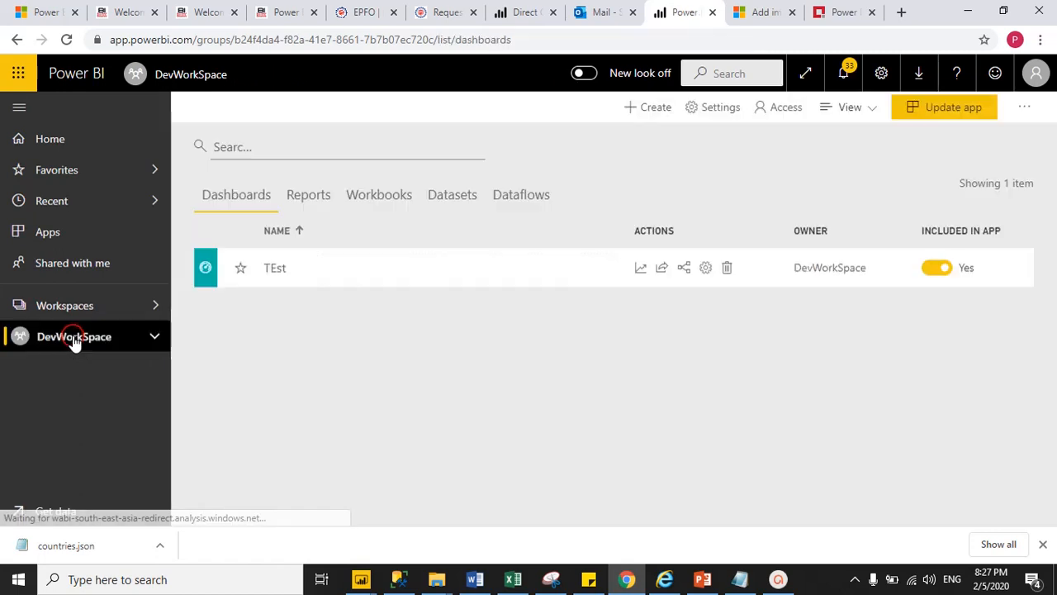
# Step: Open Security for the Import Mode dataset from DevWorkSpace's Datasets list
pyautogui.click(463, 196)
pyautogui.scroll(-2, 240, 339)
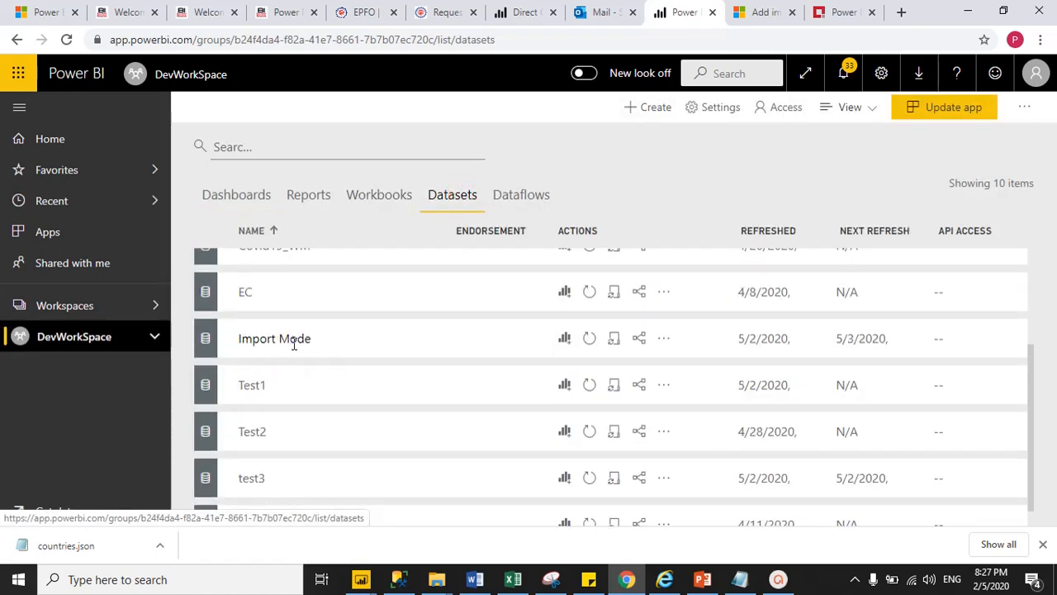
pyautogui.click(664, 340)
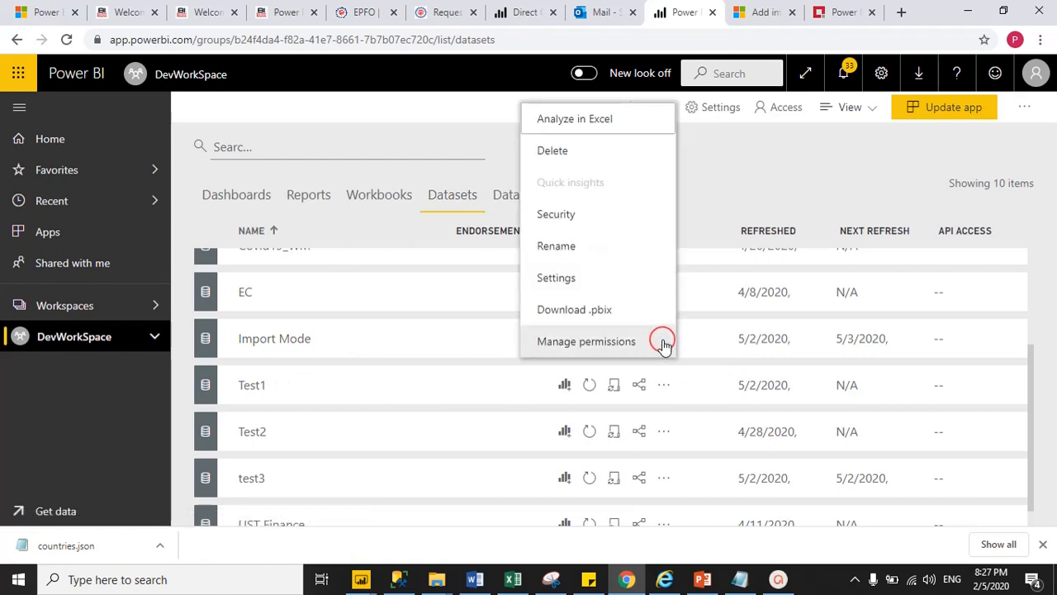
pyautogui.click(556, 216)
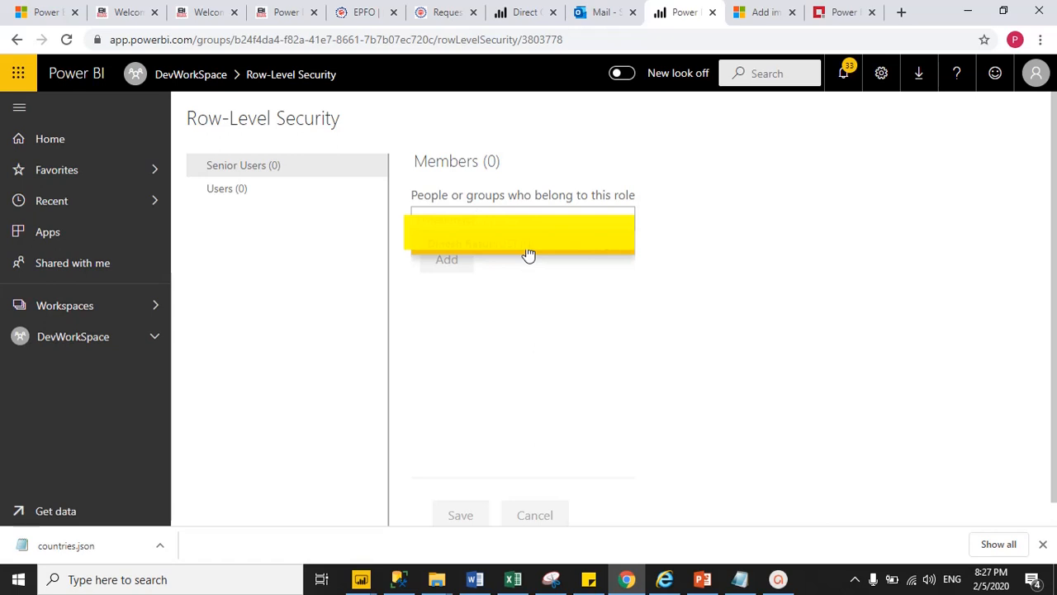
# Step: Add the suggested user as a Senior Users member, save, and switch to the other user's browser
pyautogui.click(529, 255)
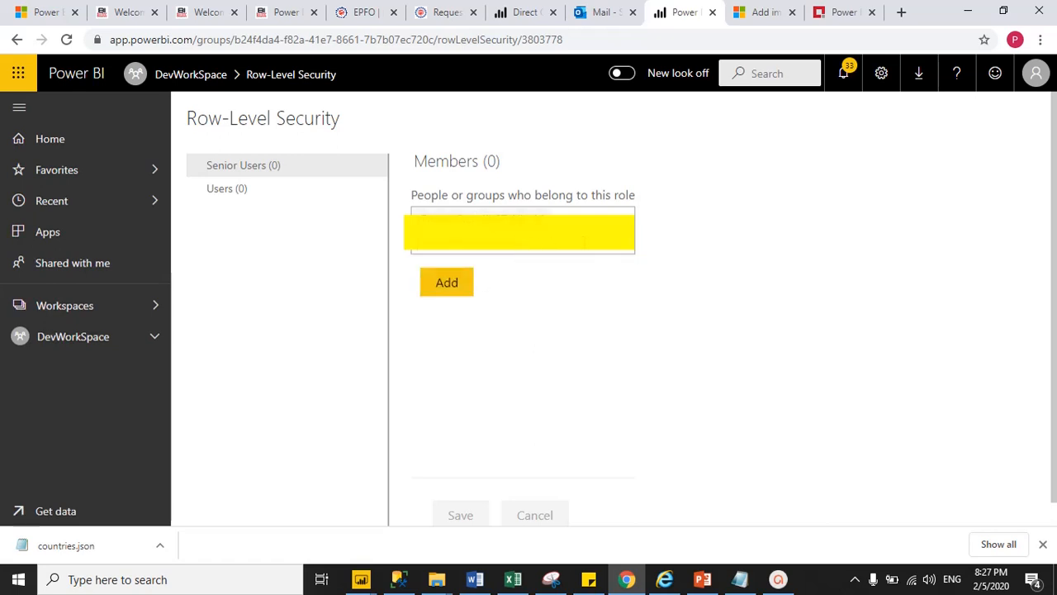
pyautogui.click(446, 288)
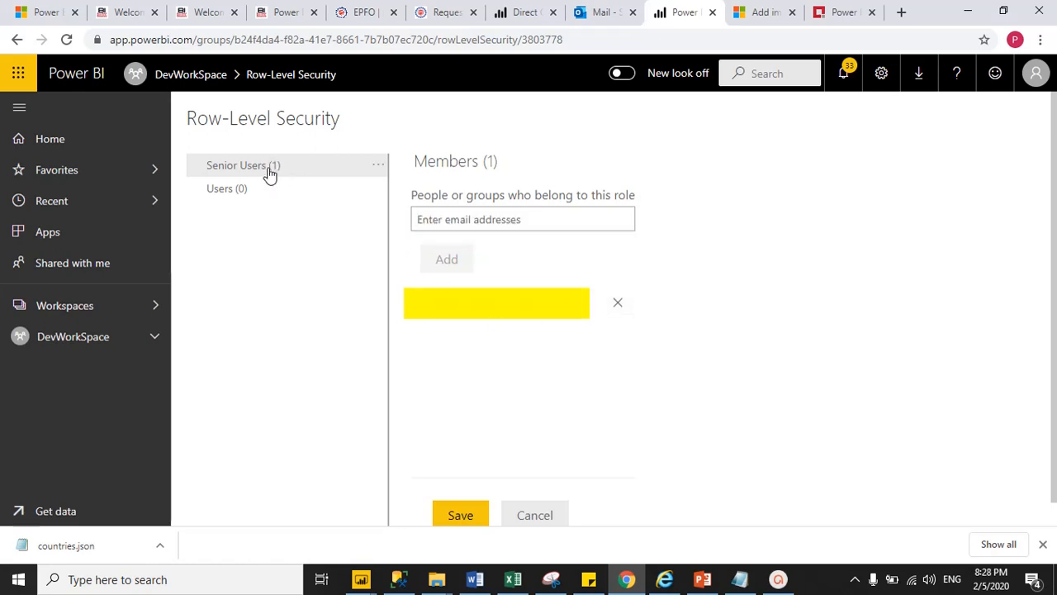
pyautogui.click(455, 515)
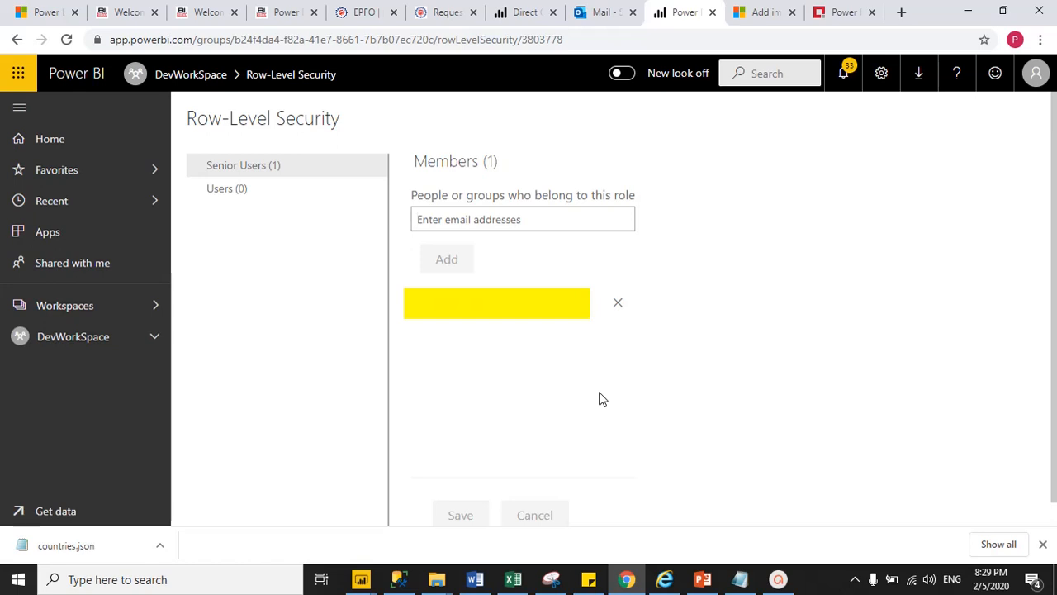
pyautogui.click(664, 512)
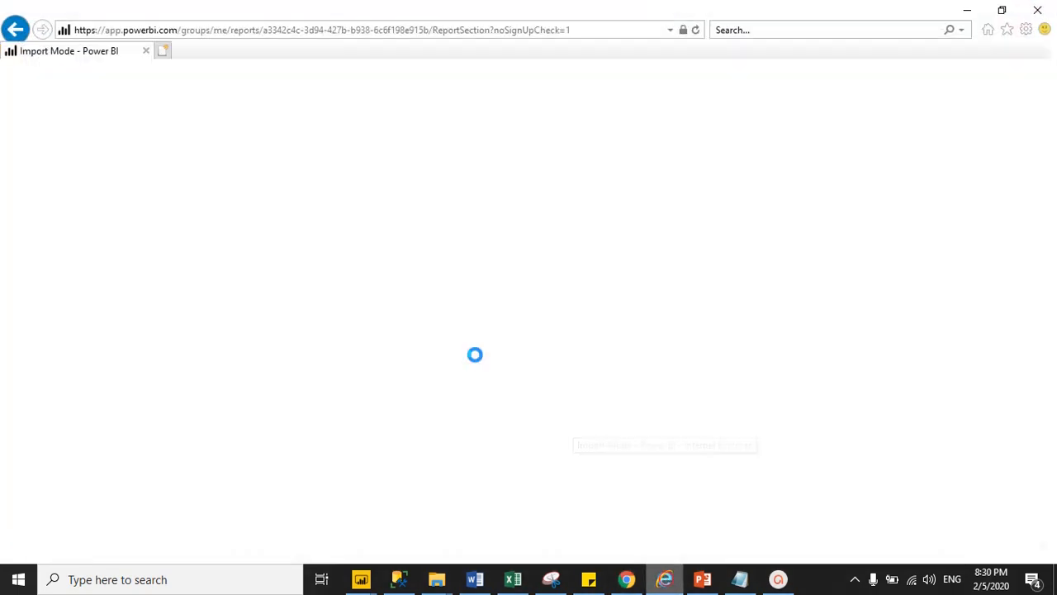
# Step: Reload the report as the other user; the Country slicer shows only UK, Italy and Spain
pyautogui.click(190, 30)
pyautogui.press('Return')
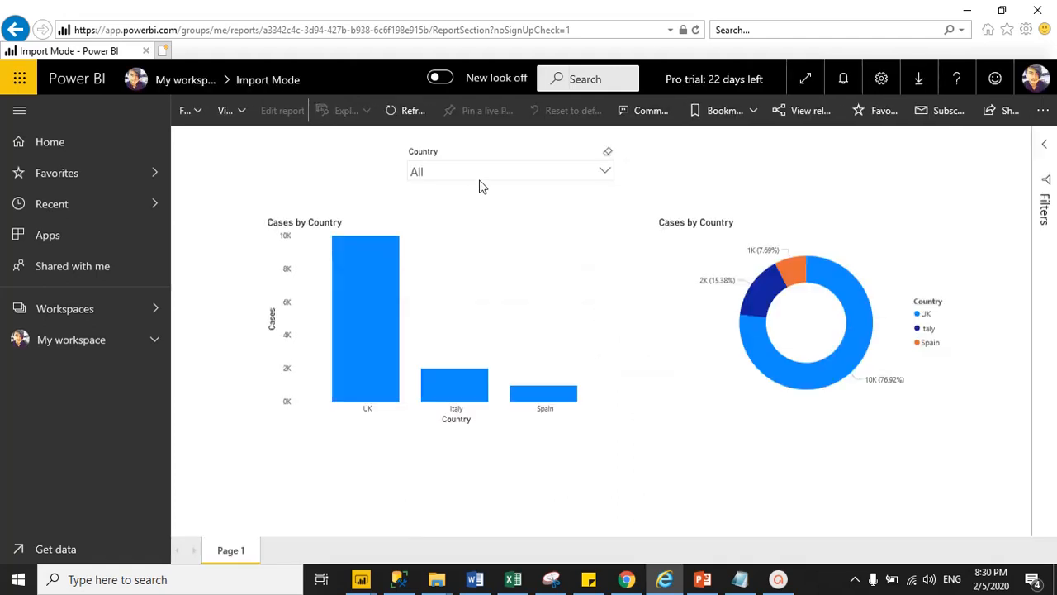
pyautogui.click(477, 175)
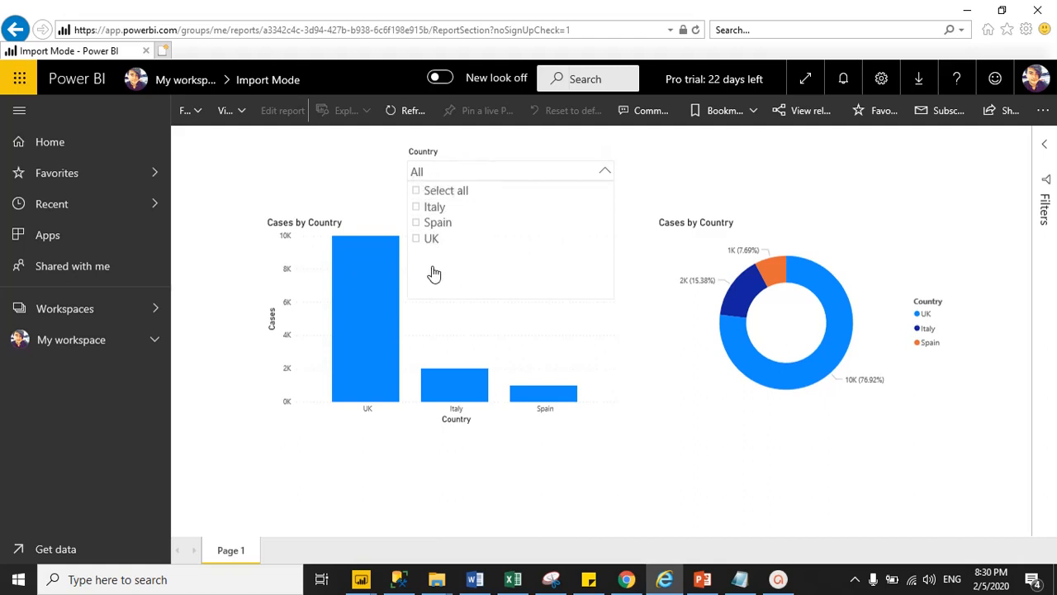
# Step: Compare the restricted slicer with Power BI Desktop's four countries, ending on the Row-Level Security page
pyautogui.click(302, 527)
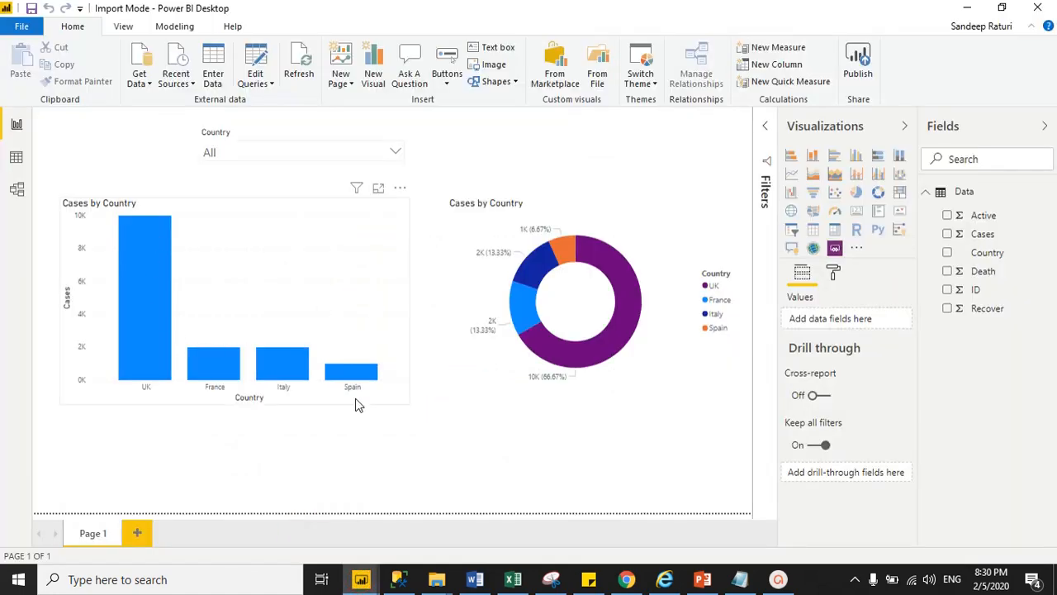
pyautogui.click(626, 579)
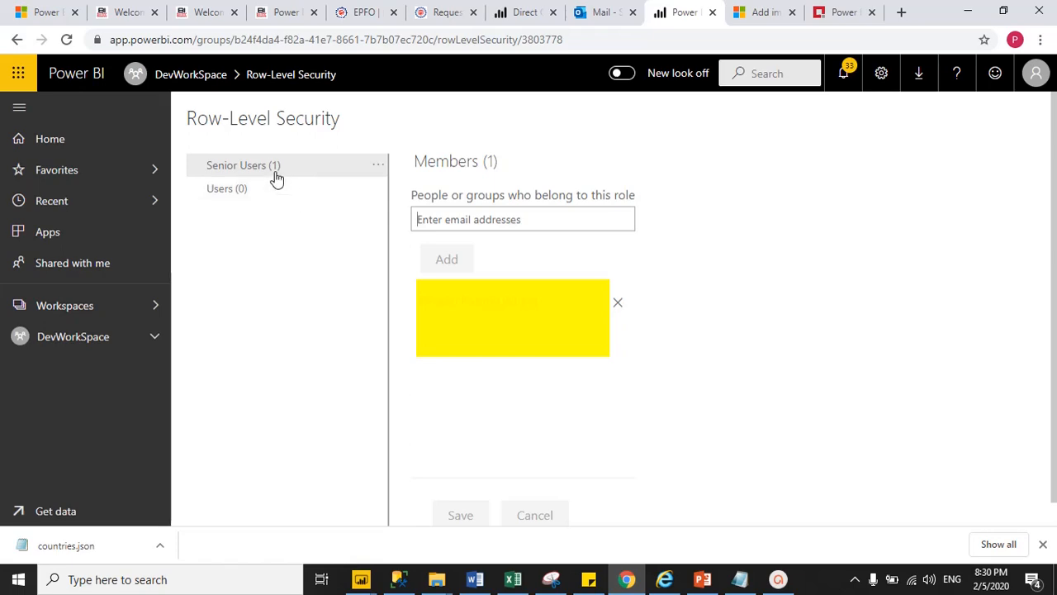
pyautogui.click(628, 579)
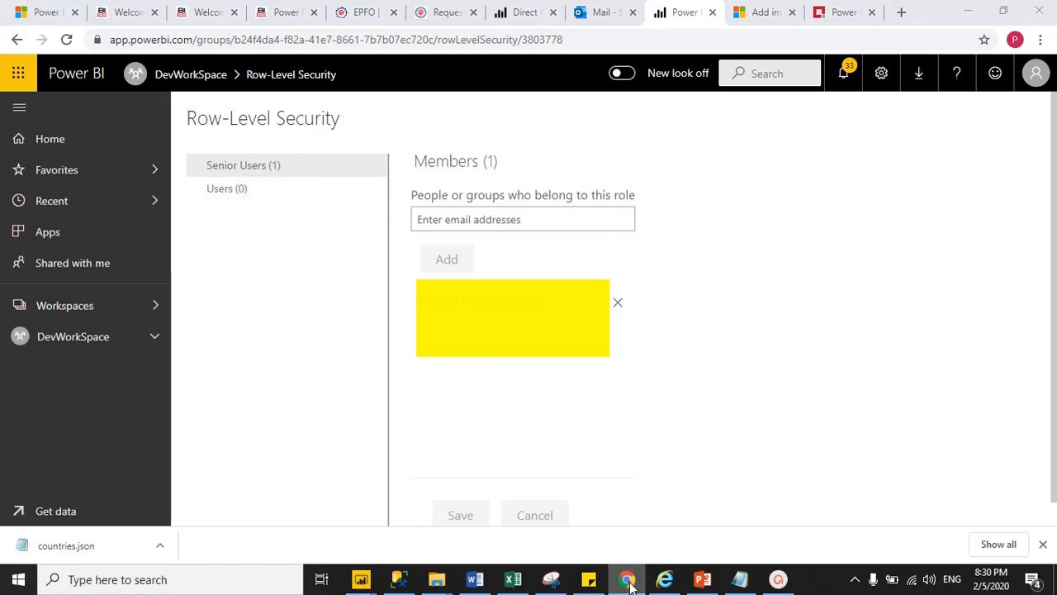
pyautogui.click(665, 579)
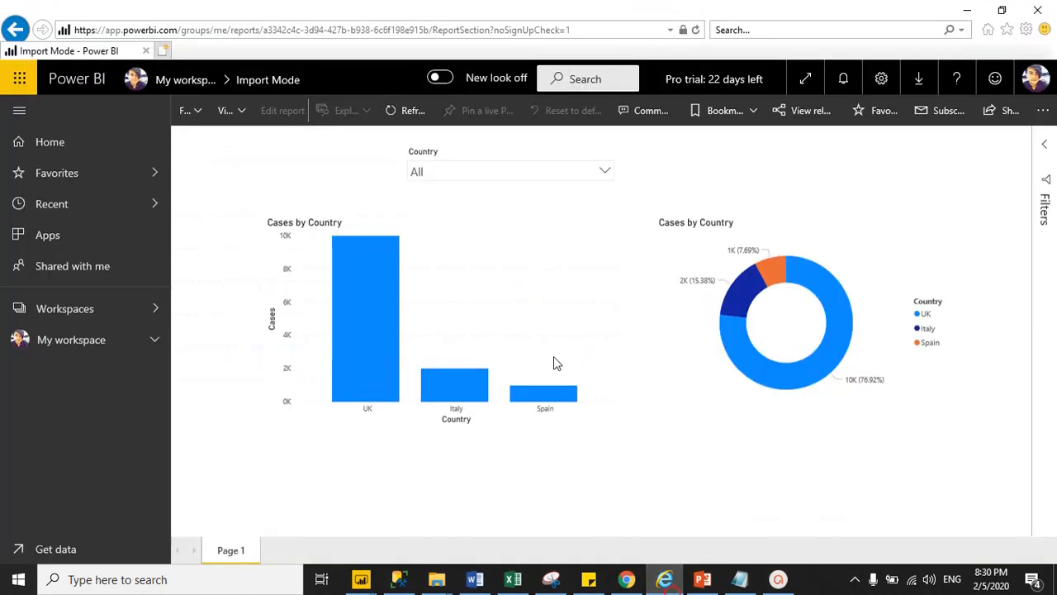
pyautogui.click(491, 183)
pyautogui.click(665, 579)
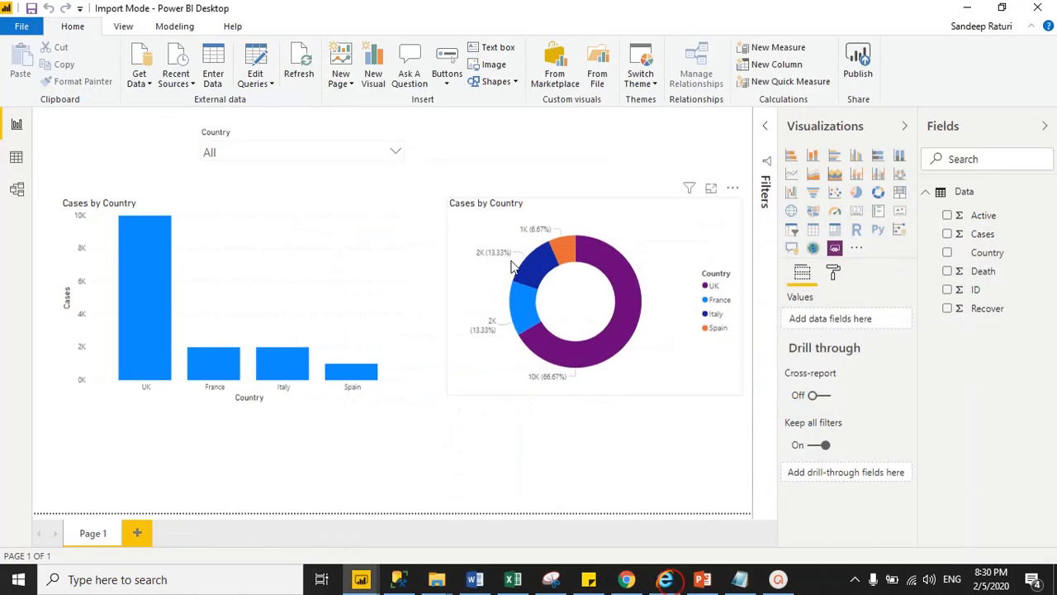
pyautogui.click(626, 580)
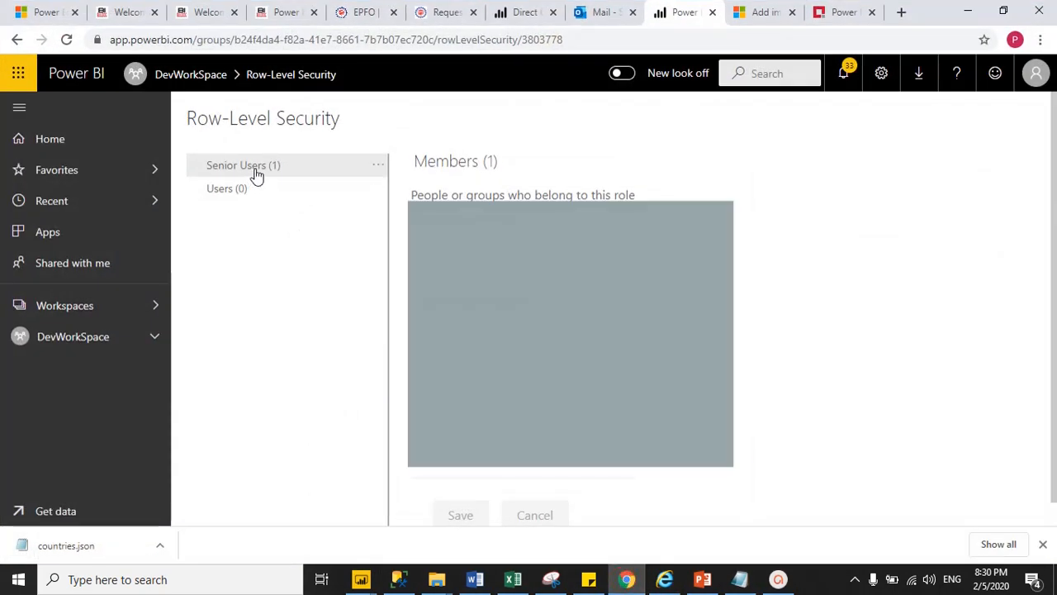
# Step: Remove the member from the Senior Users role and save
pyautogui.click(253, 167)
pyautogui.click(623, 307)
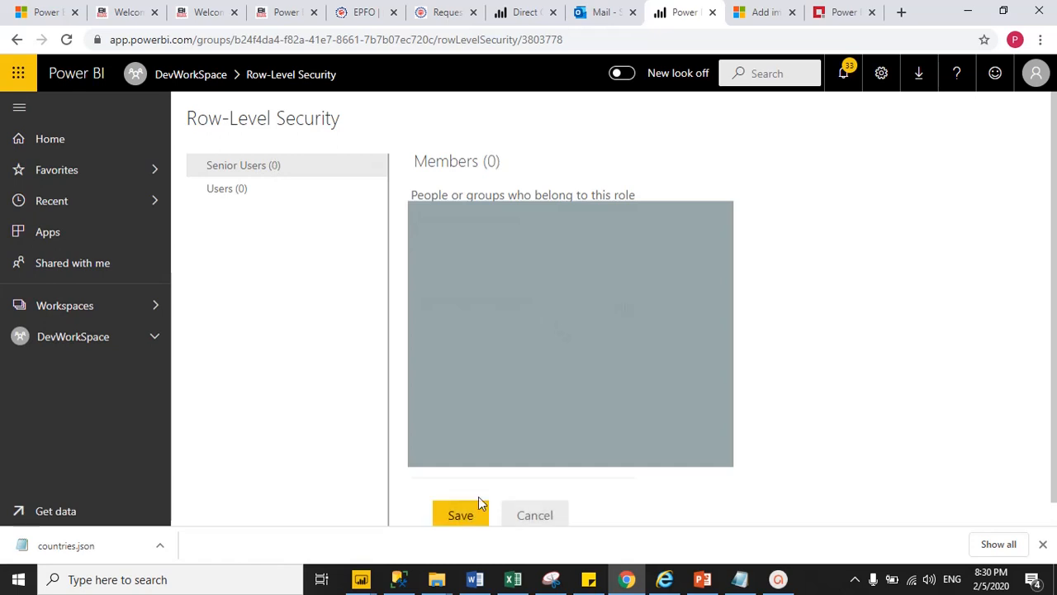
pyautogui.click(465, 517)
pyautogui.click(465, 516)
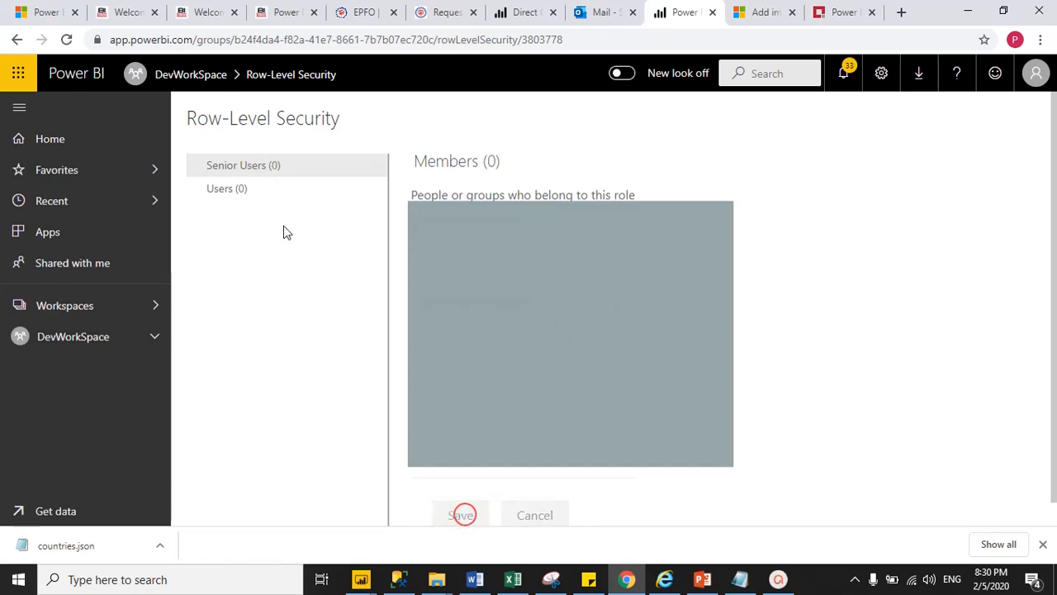
# Step: Add the member to the Users role, save, and reload the other user's report
pyautogui.click(222, 192)
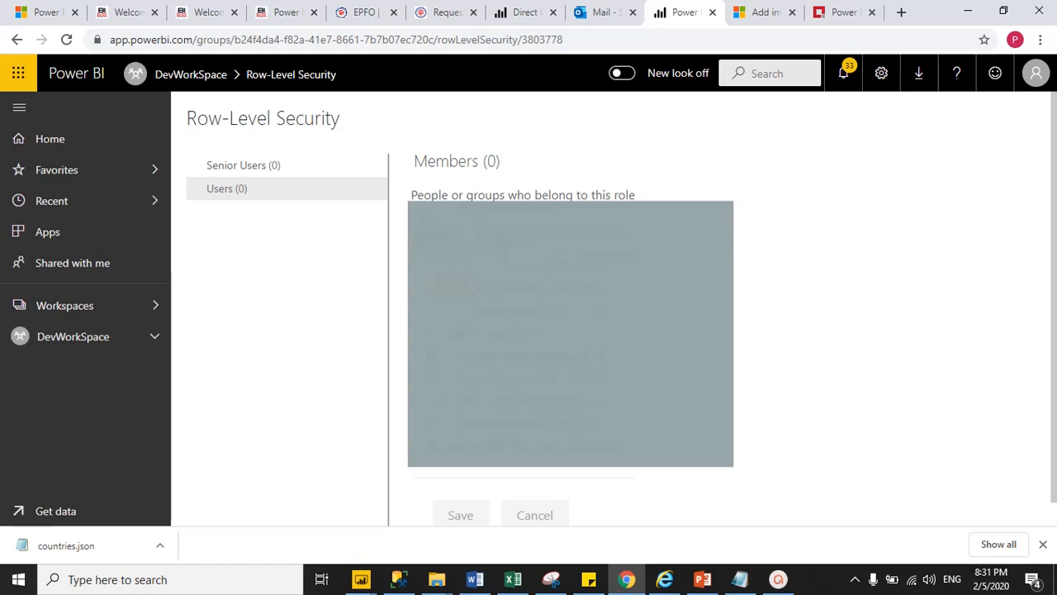
pyautogui.click(460, 515)
pyautogui.click(664, 581)
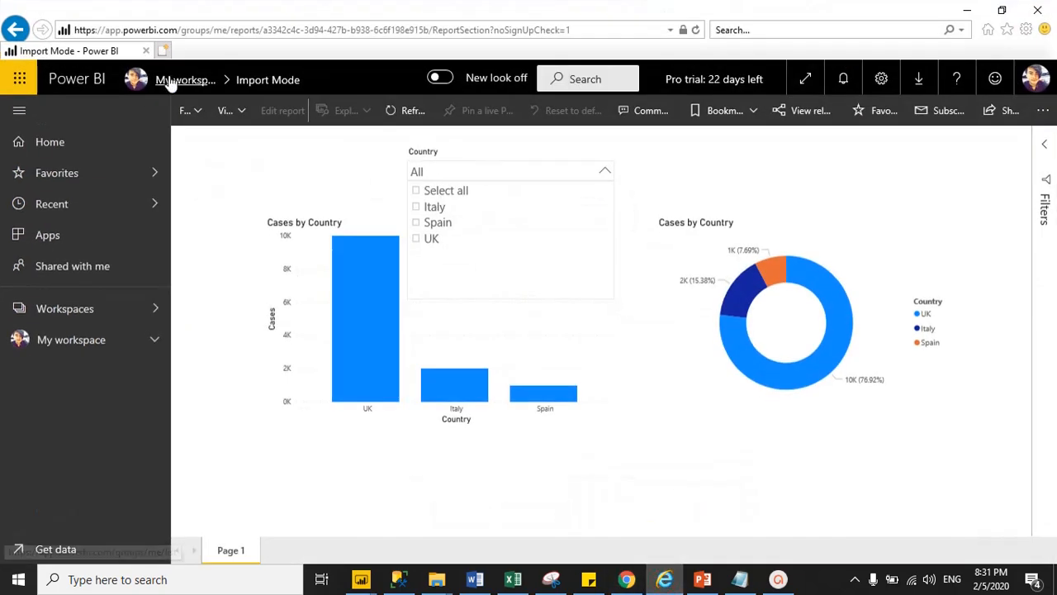
pyautogui.click(248, 30)
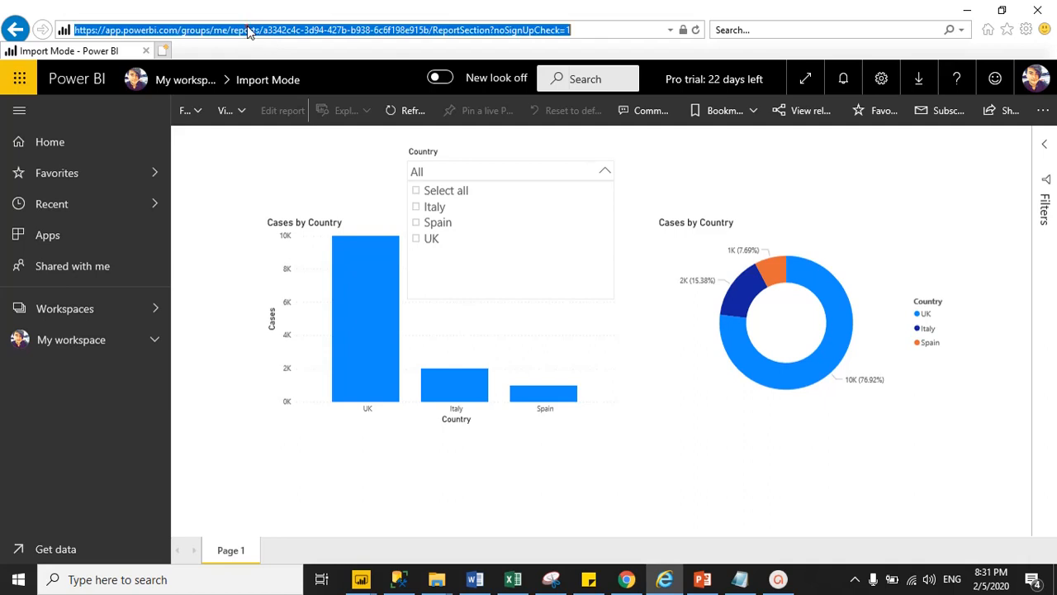
pyautogui.press('Return')
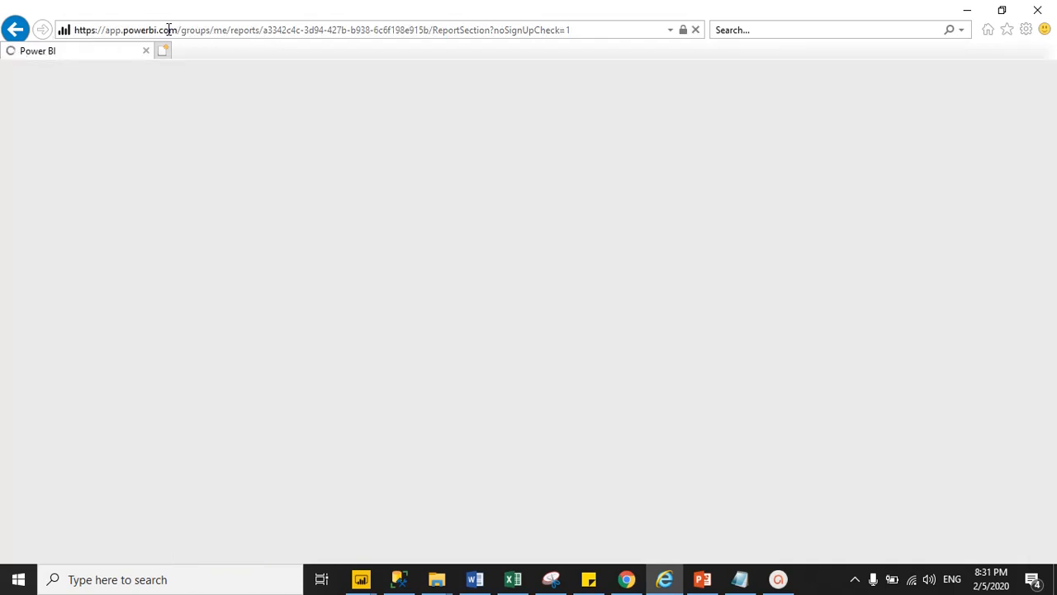